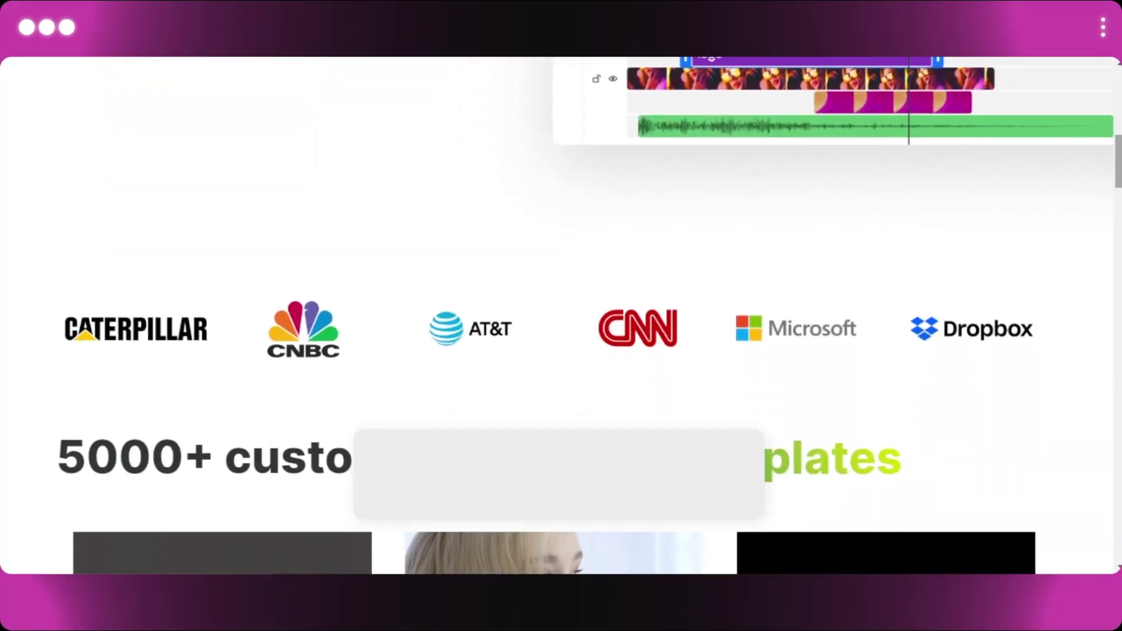
Step: Look through the InVideo home page and read the video marketing toolkit features and testimonials on the Pictory home page
scroll(752, 158, "up", 10)
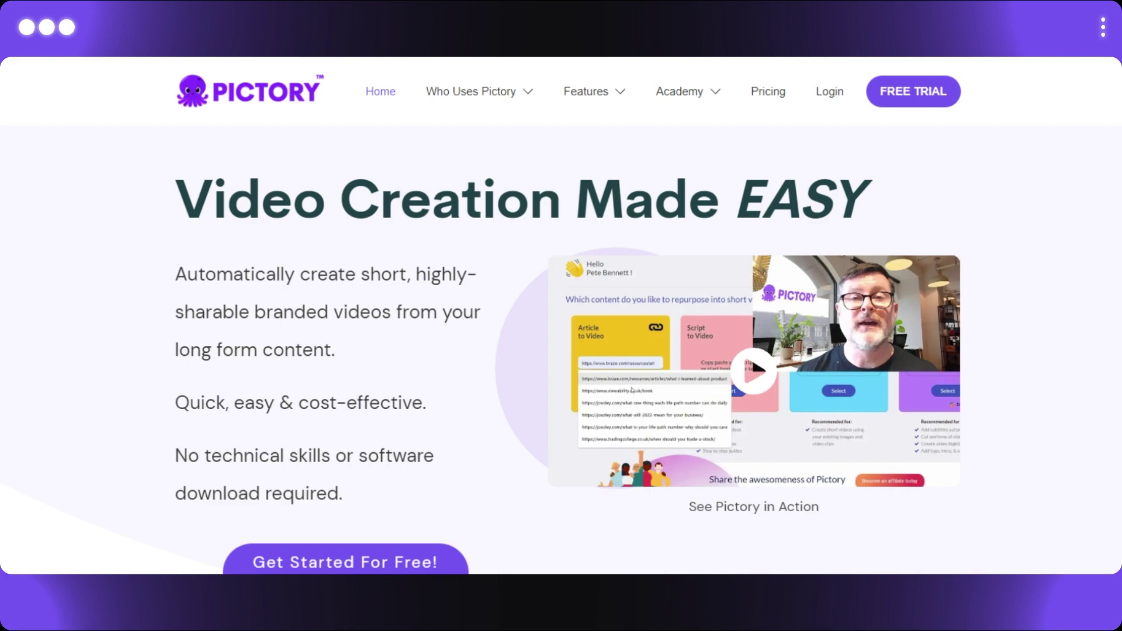
scroll(555, 351, "down", 10)
scroll(555, 351, "down", 10)
scroll(556, 351, "up", 5)
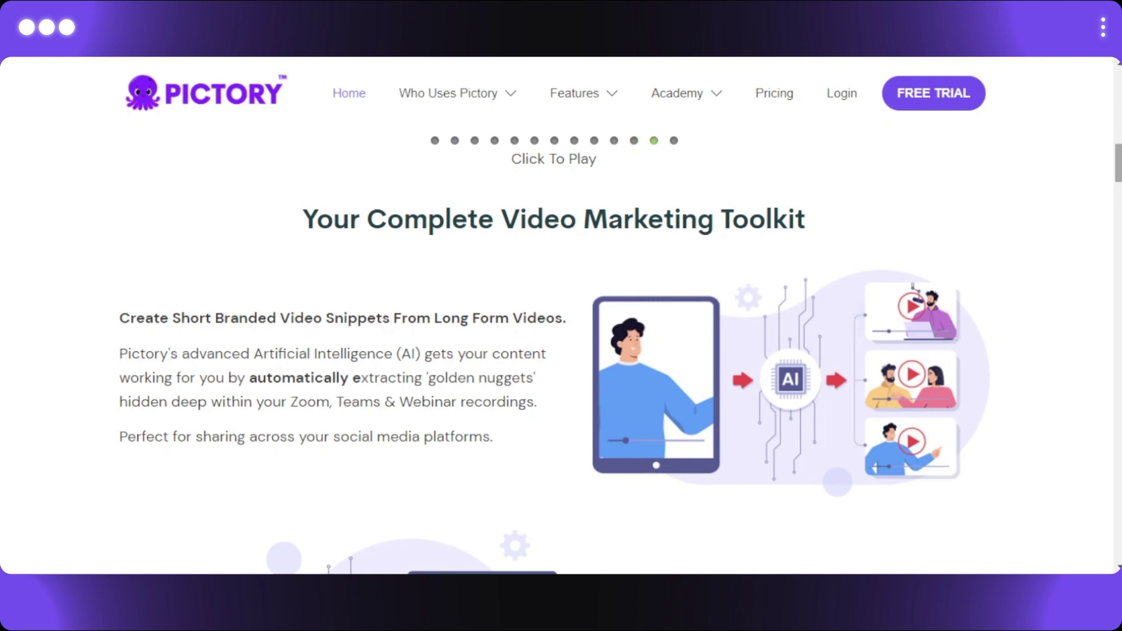
scroll(556, 351, "down", 3)
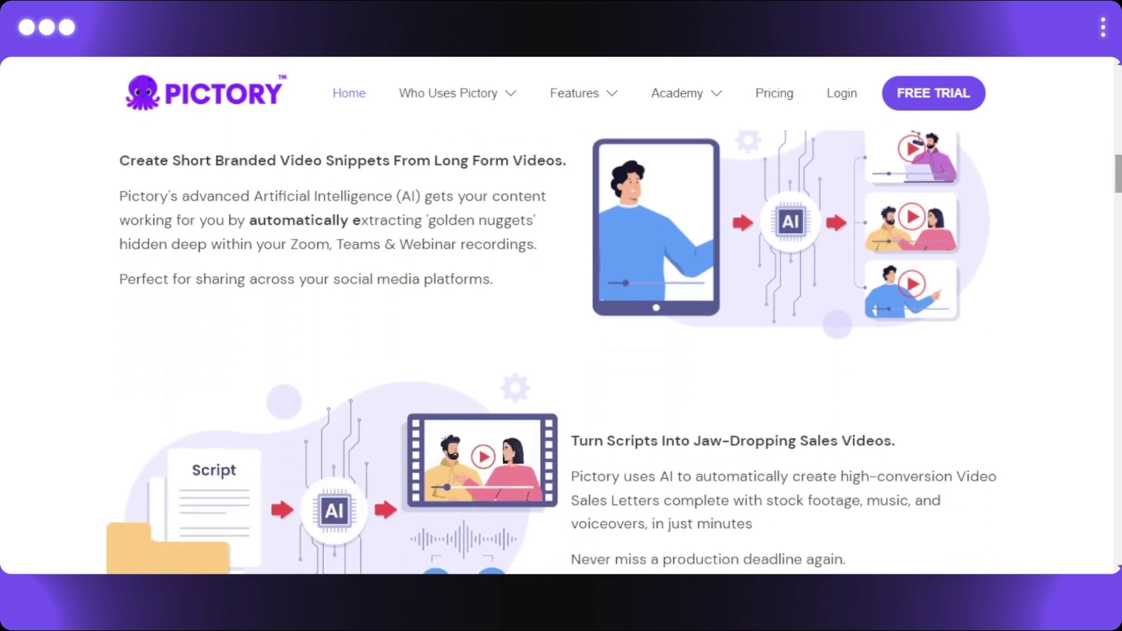
scroll(556, 351, "down", 3)
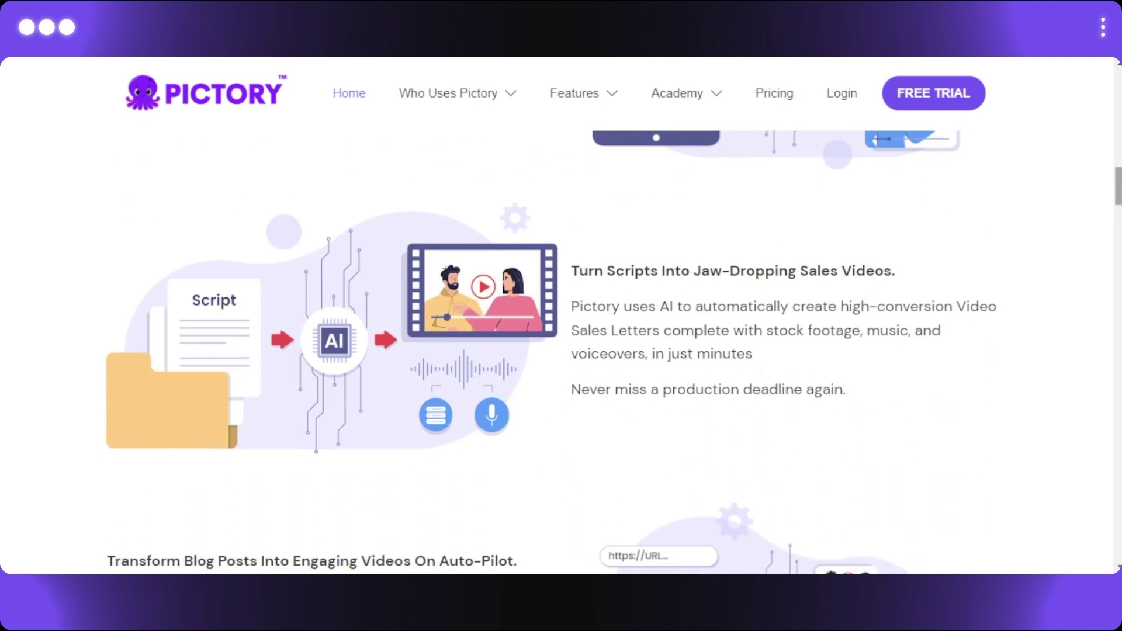
scroll(555, 351, "down", 4)
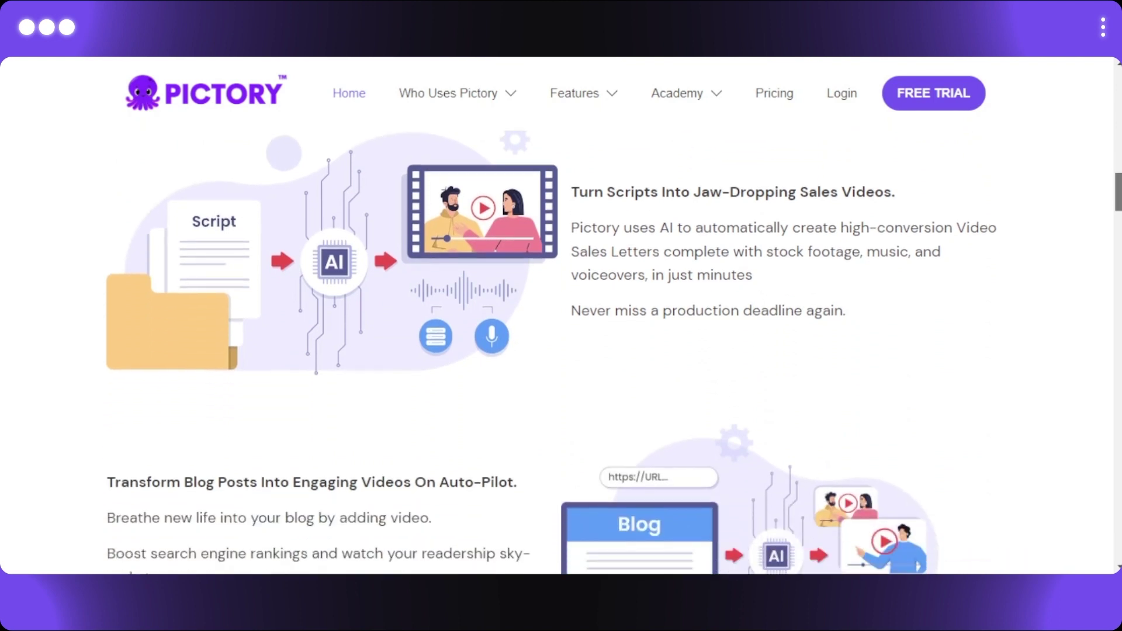
scroll(555, 351, "down", 3)
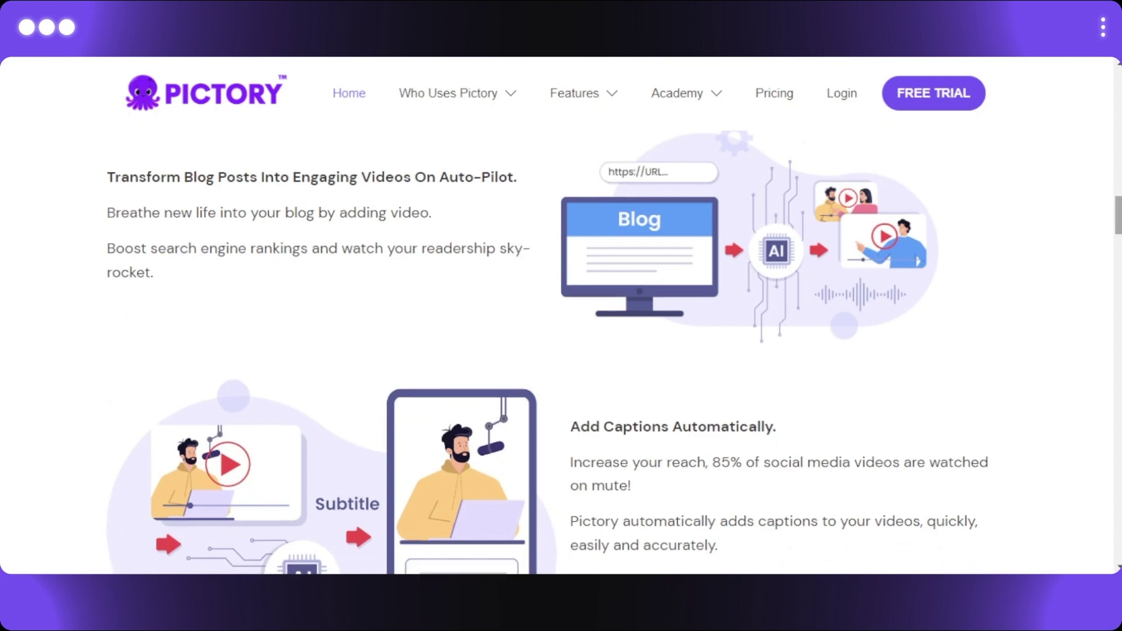
scroll(556, 351, "down", 5)
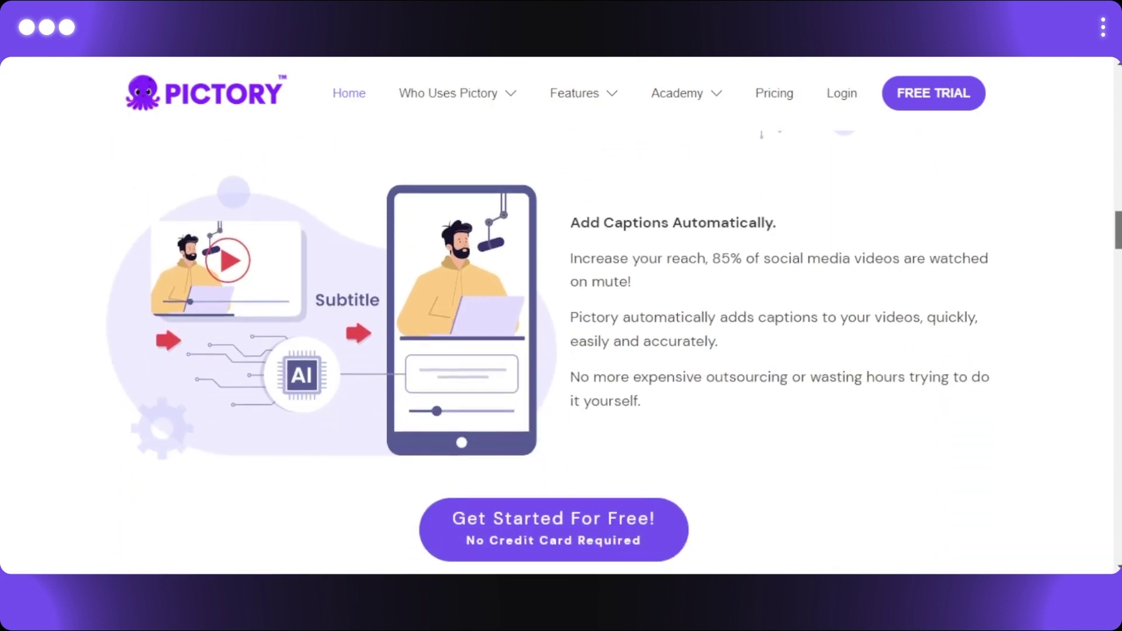
scroll(555, 351, "down", 10)
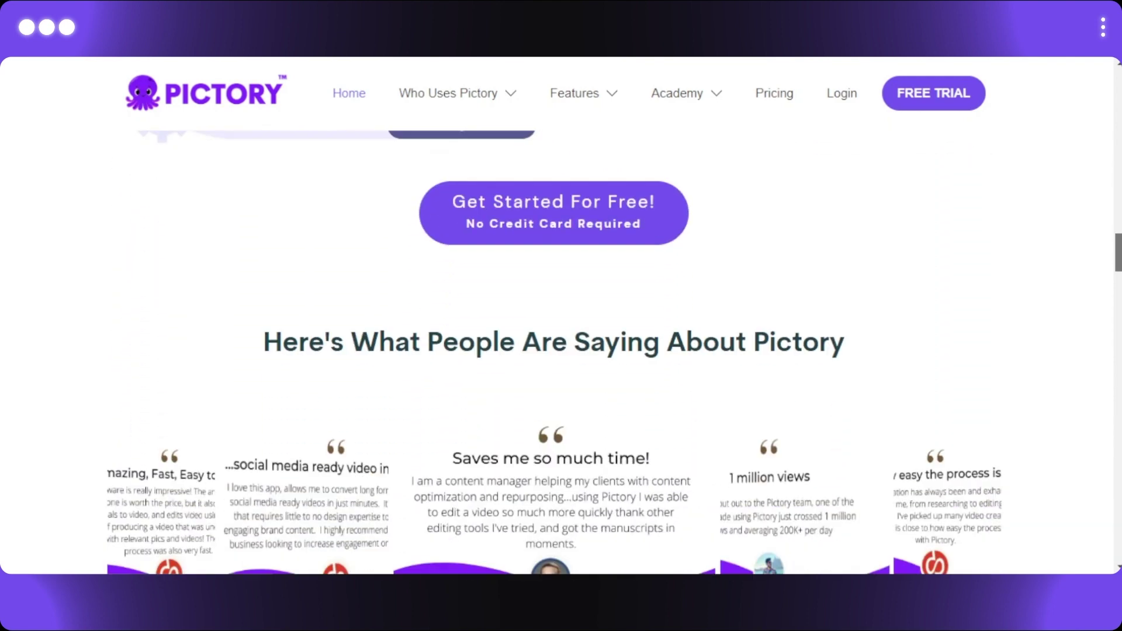
scroll(555, 351, "down", 8)
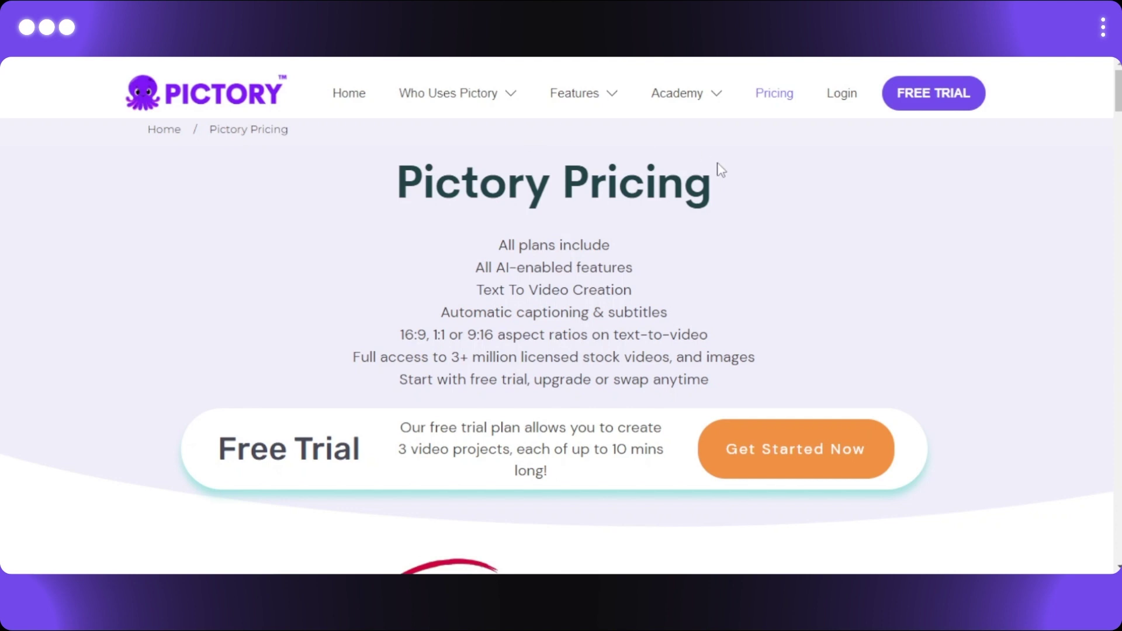
Step: Look over Pictory's pricing overview, and review the Free, Business and Unlimited plans on InVideo's pricing page
scroll(561, 351, "down", 1)
scroll(561, 350, "up", 1)
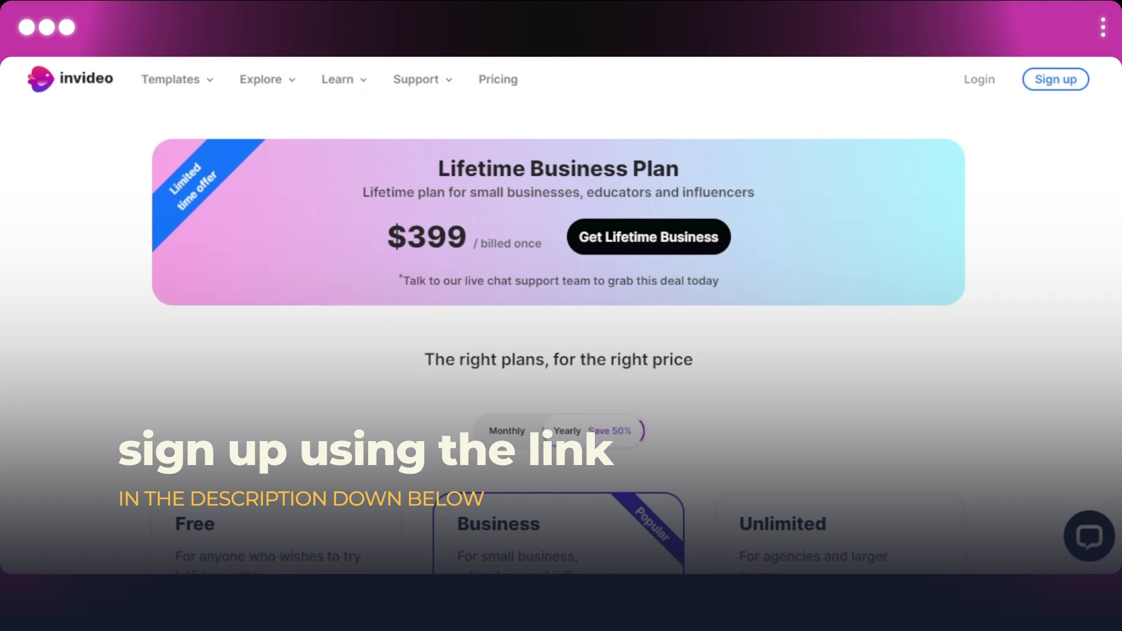
scroll(561, 315, "down", 5)
scroll(562, 315, "up", 1)
scroll(561, 316, "down", 1)
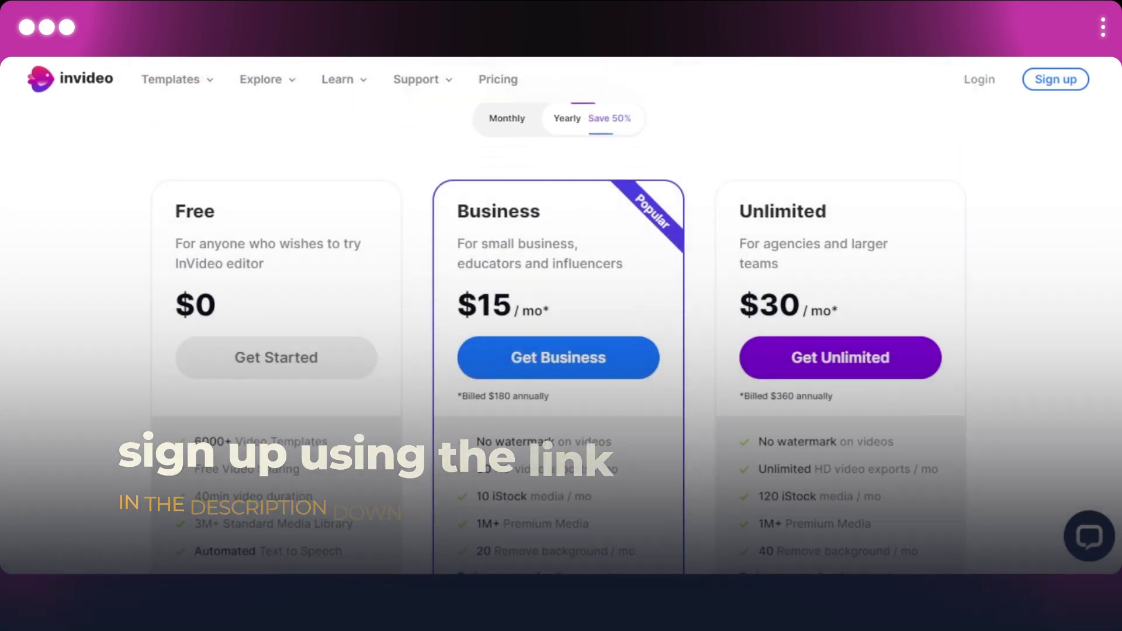
scroll(561, 316, "down", 2)
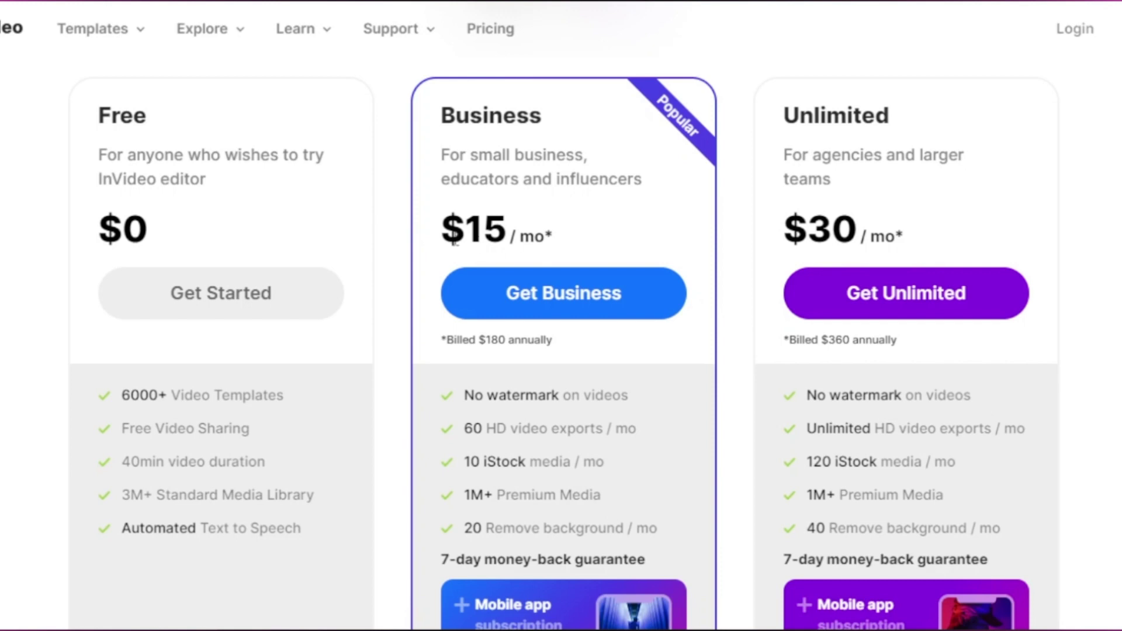
Step: Highlight the monthly price and annual billing note of InVideo's Business and Unlimited plans
left_click_drag(455, 242, 553, 228)
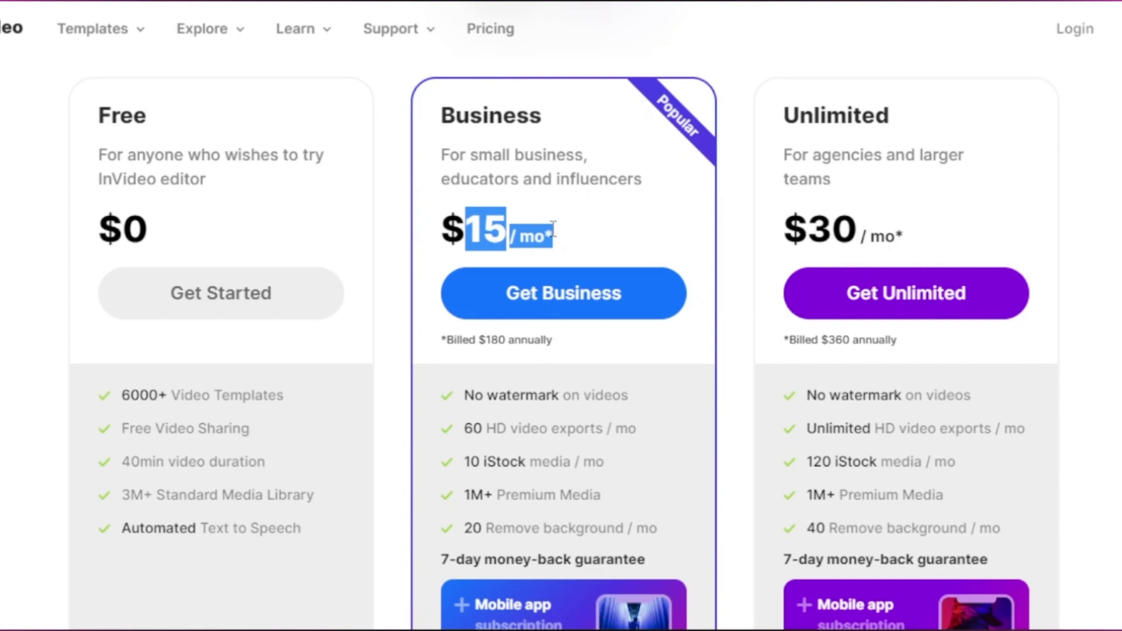
left_click_drag(446, 334, 577, 343)
left_click(578, 342)
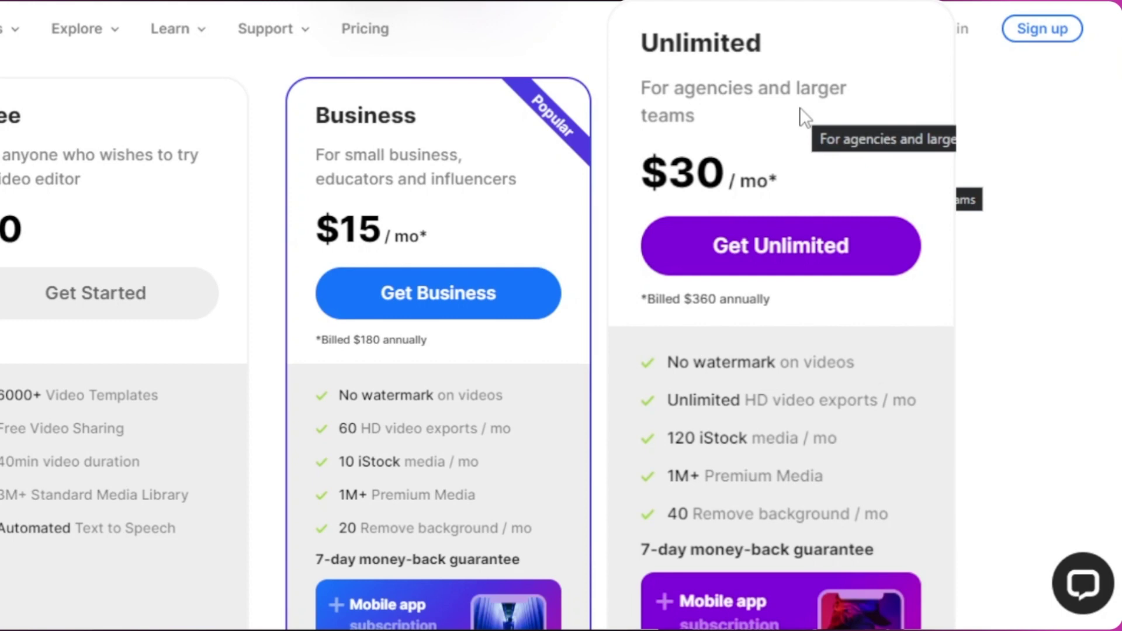
left_click_drag(642, 170, 801, 161)
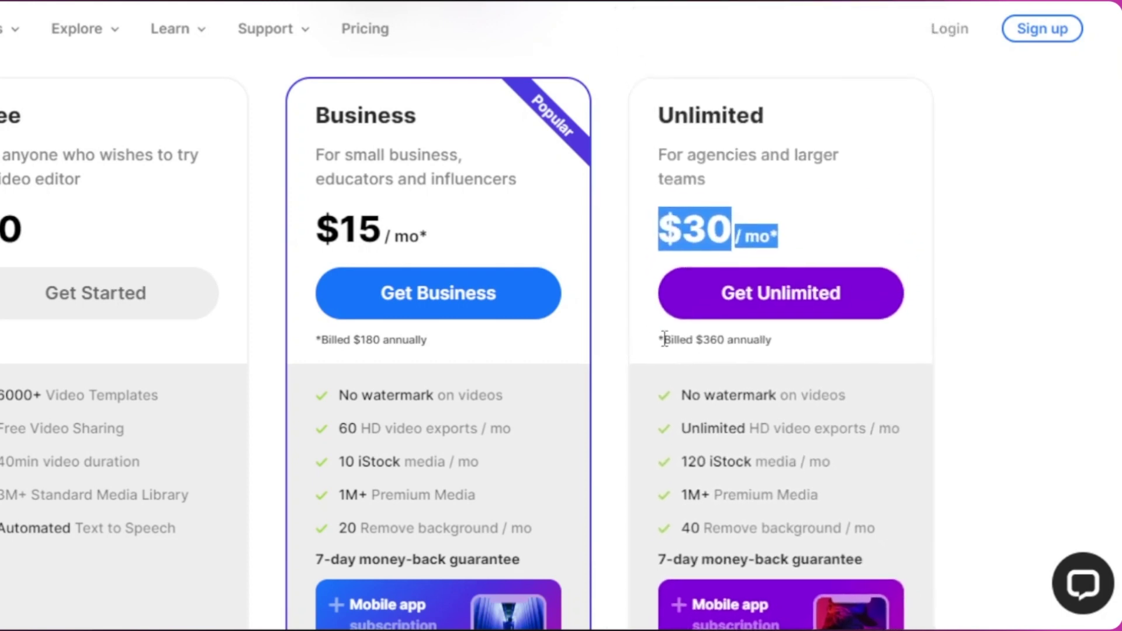
left_click_drag(665, 339, 791, 333)
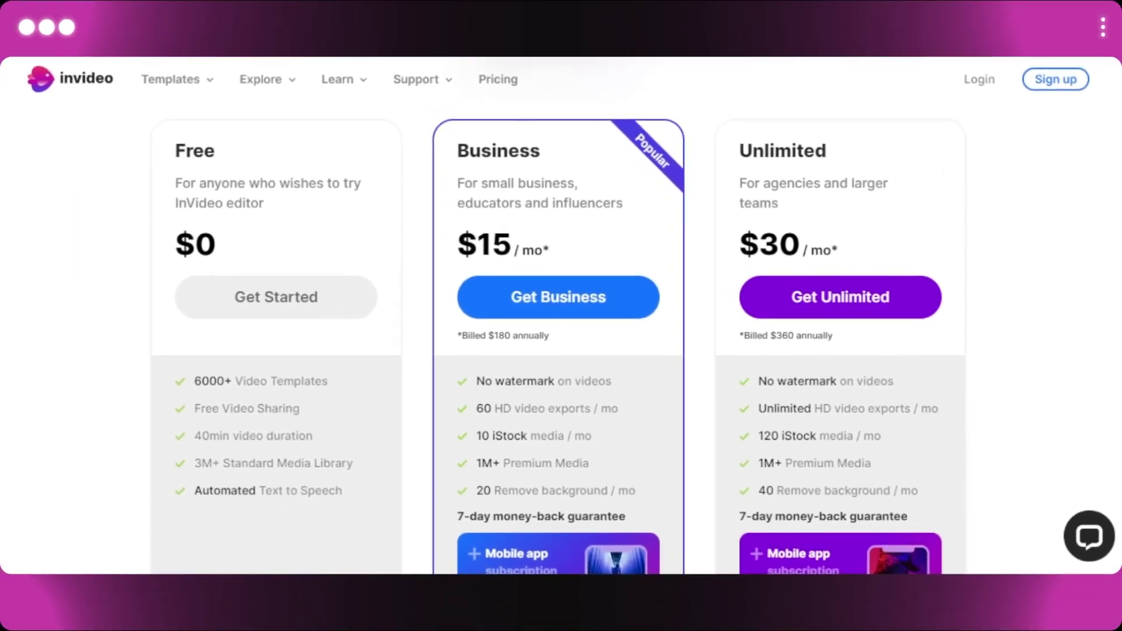
Step: Compare InVideo's Lifetime Business Plan offer with its yearly plans, highlighting the Unlimited plan's annual billing note
scroll(501, 366, "up", 5)
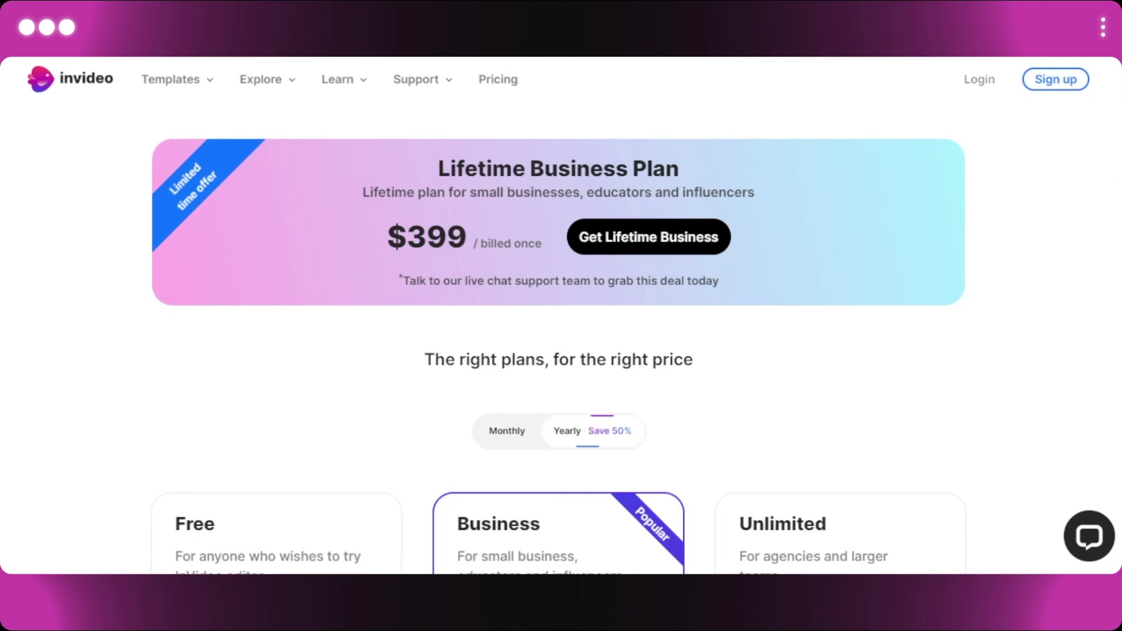
scroll(558, 328, "down", 6)
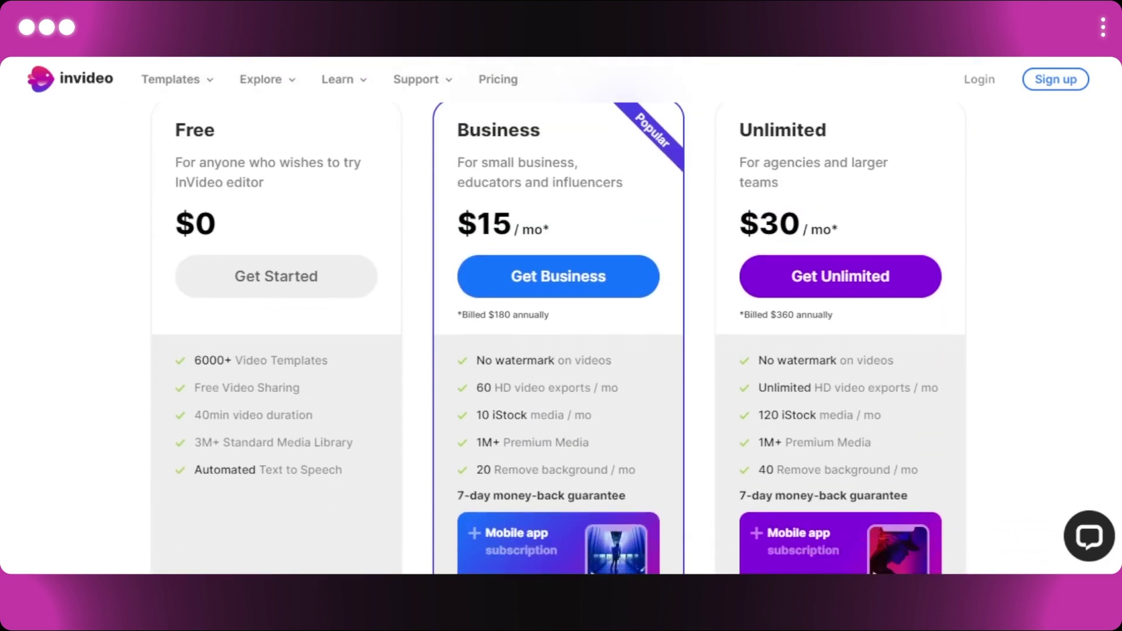
left_click_drag(762, 327, 854, 312)
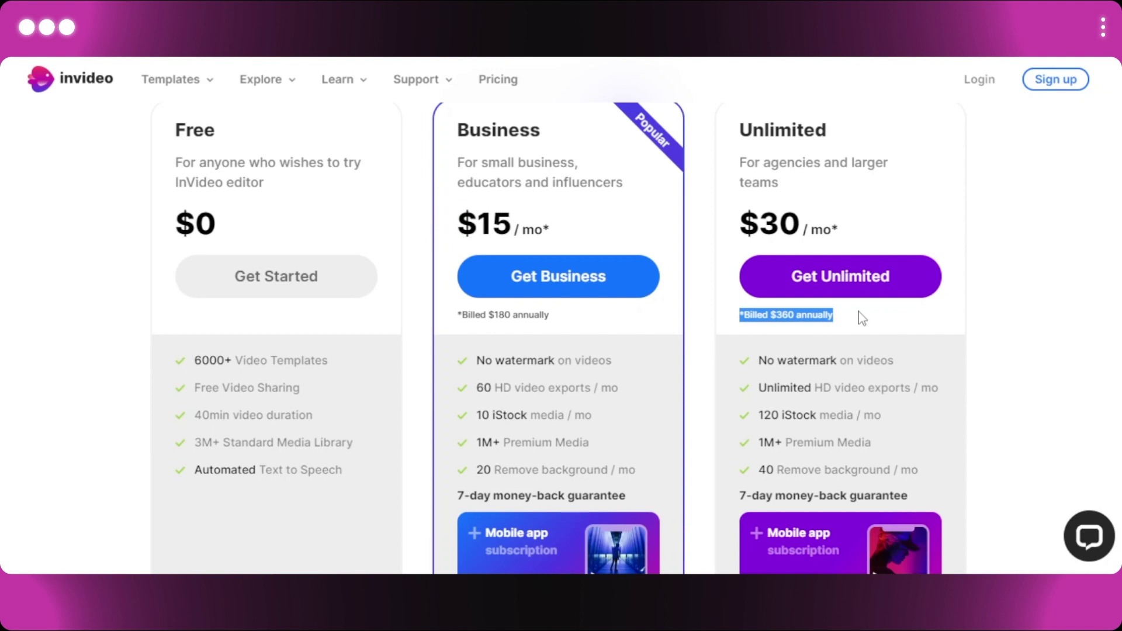
left_click(863, 318)
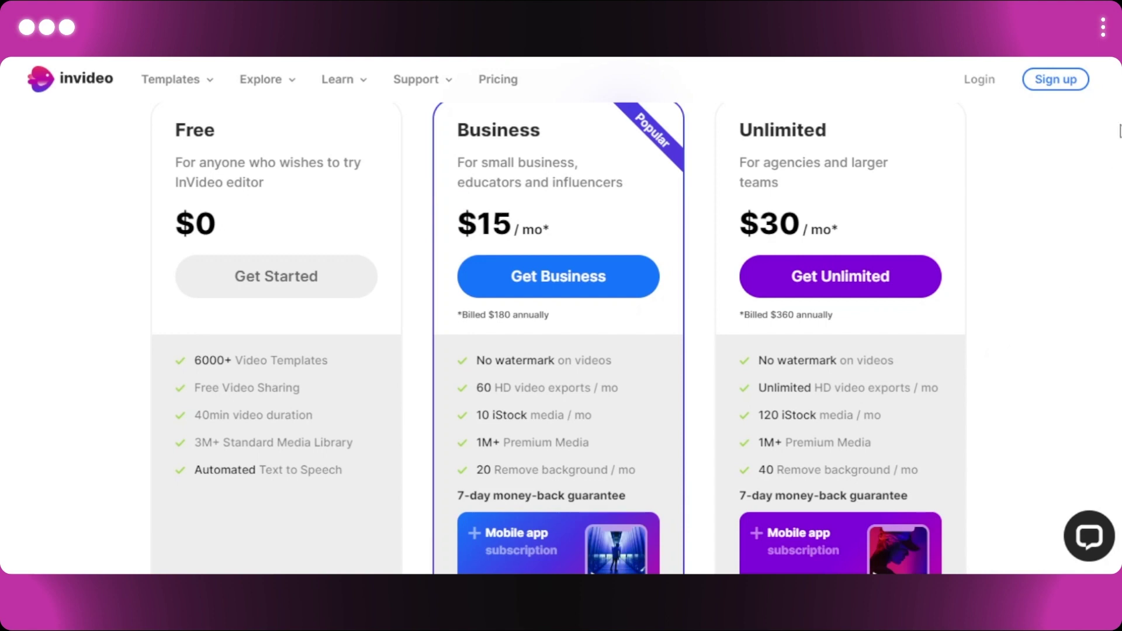
scroll(561, 316, "up", 6)
scroll(561, 316, "down", 4)
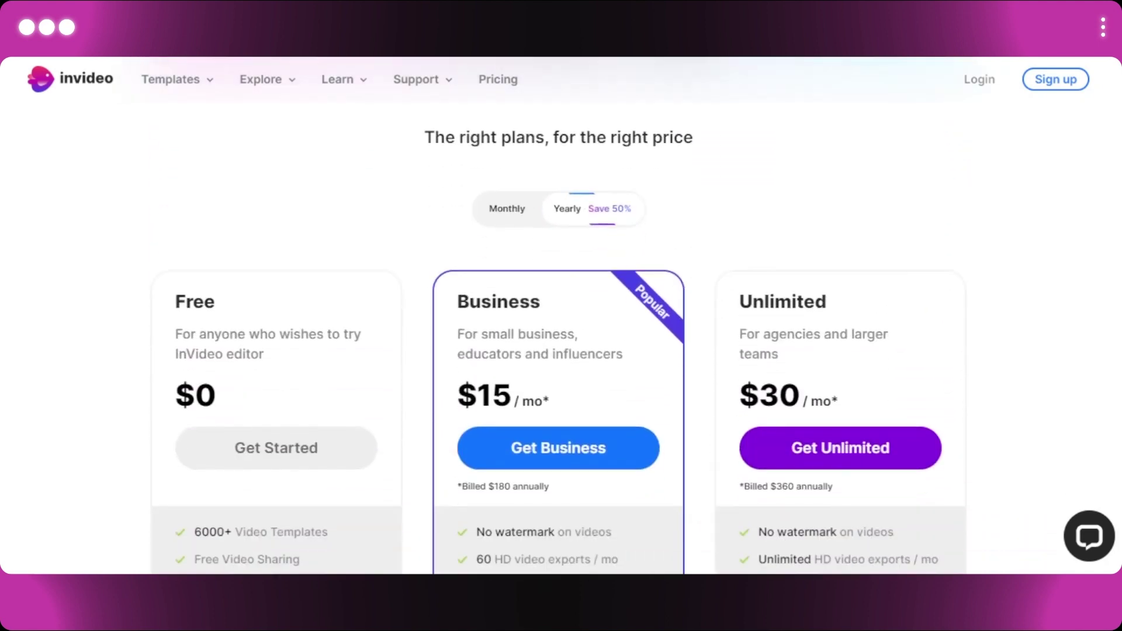
scroll(561, 315, "down", 8)
scroll(561, 315, "up", 12)
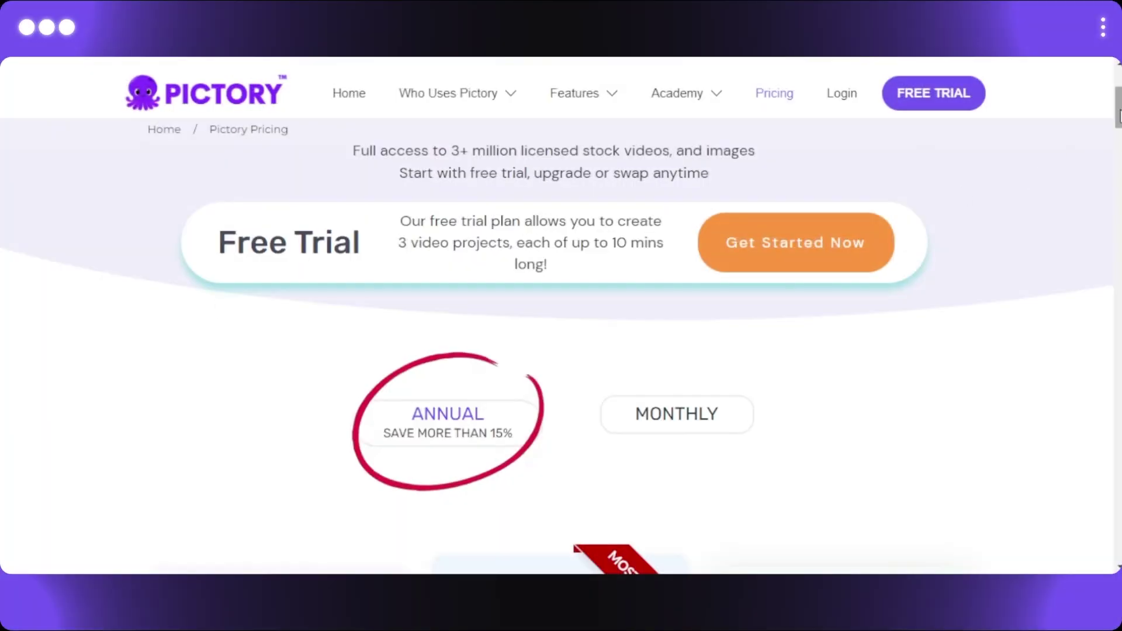
Step: Show Pictory's plans with monthly billing and highlight the Standard plan's price
scroll(1111, 128, "down", 3)
scroll(505, 267, "down", 1)
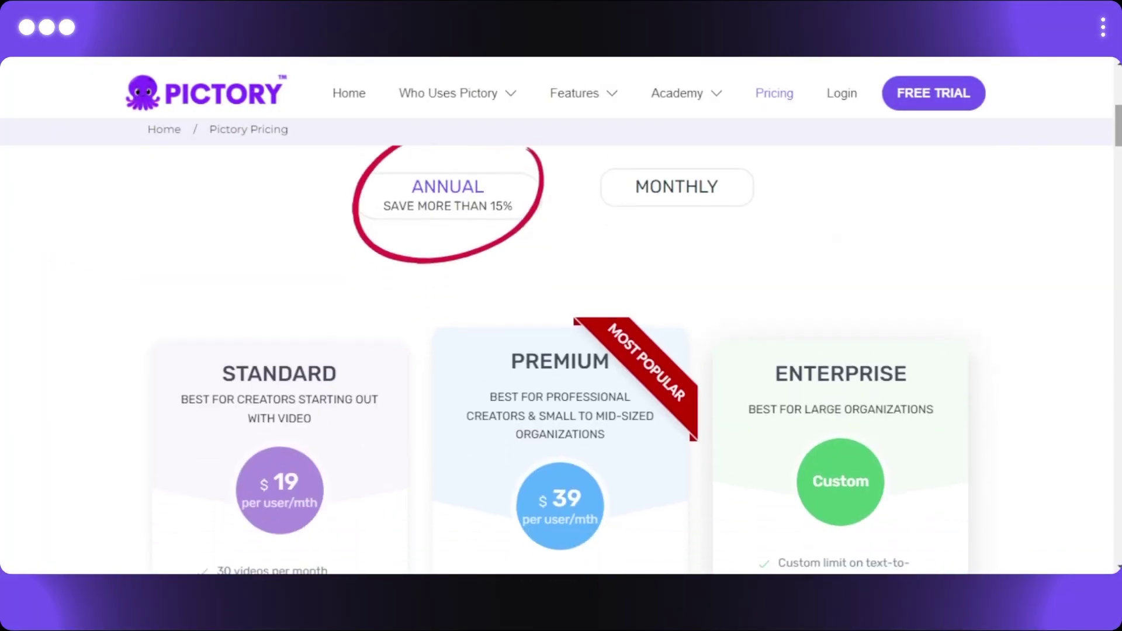
left_click(665, 205)
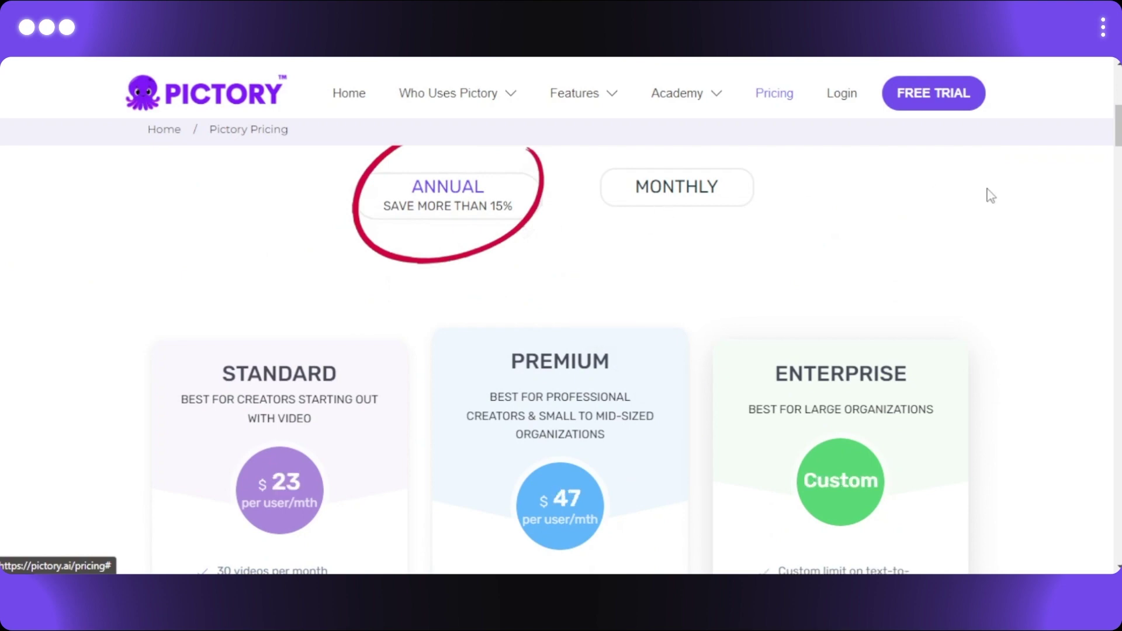
scroll(561, 351, "down", 3)
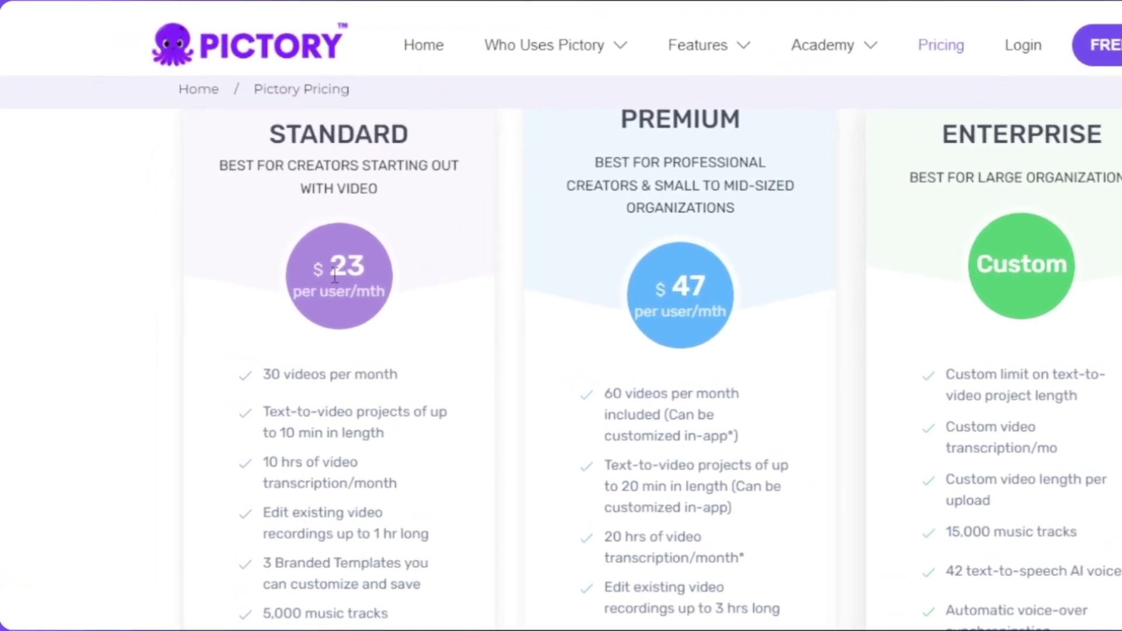
left_click_drag(333, 269, 371, 274)
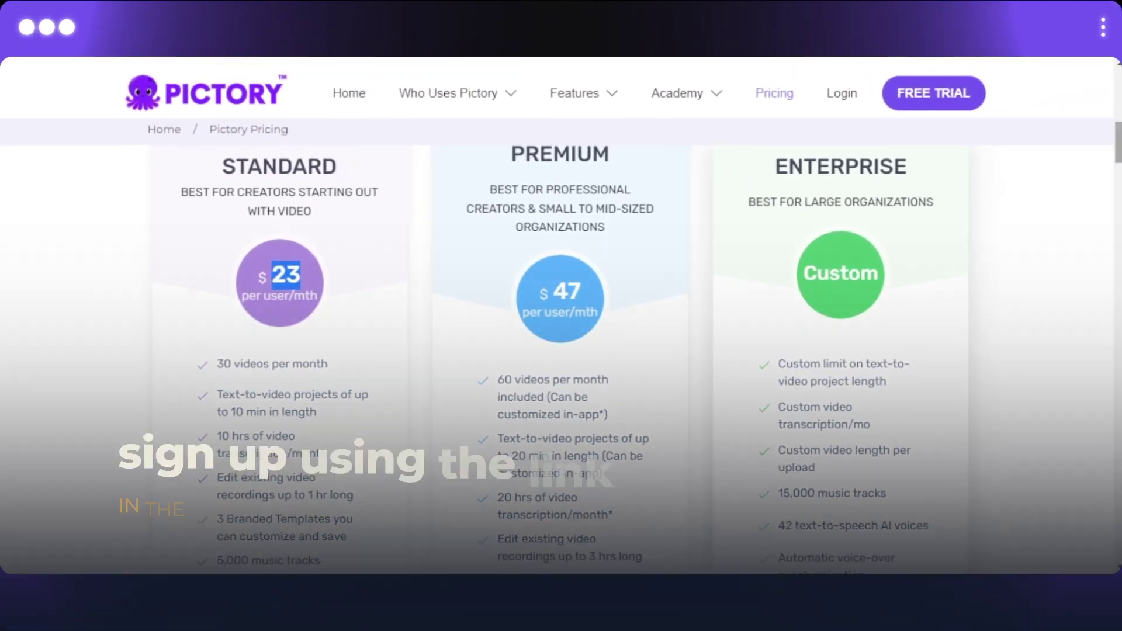
Step: Switch Pictory's plans to annual billing and highlight the prices of the Standard and Premium plans
scroll(557, 360, "up", 5)
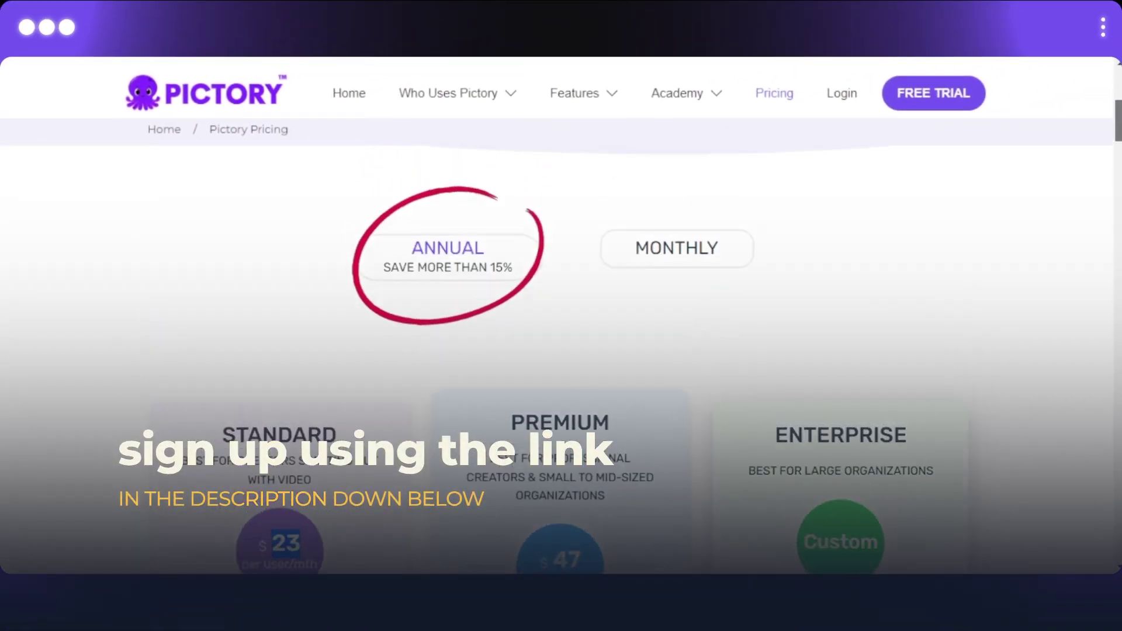
left_click(448, 270)
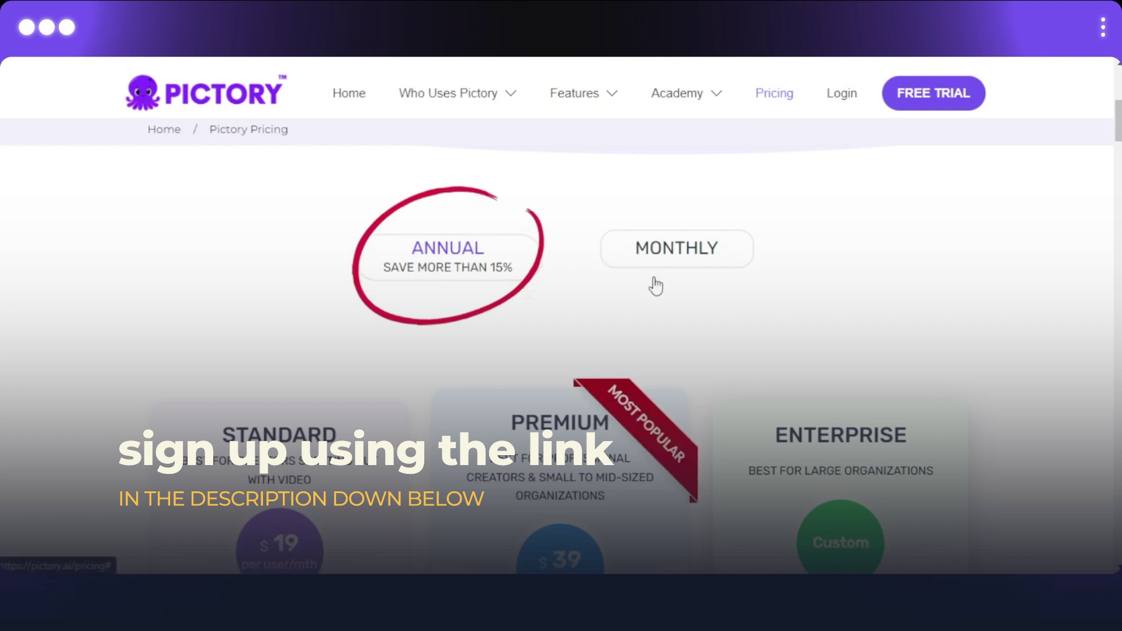
scroll(1118, 123, "down", 1)
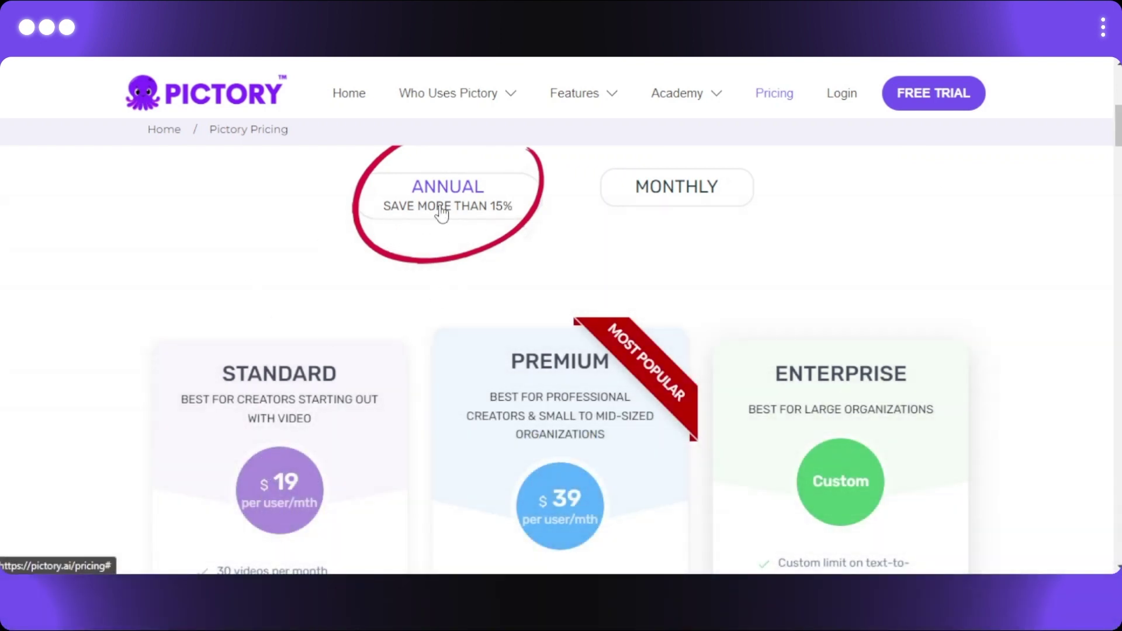
scroll(420, 395, "down", 2)
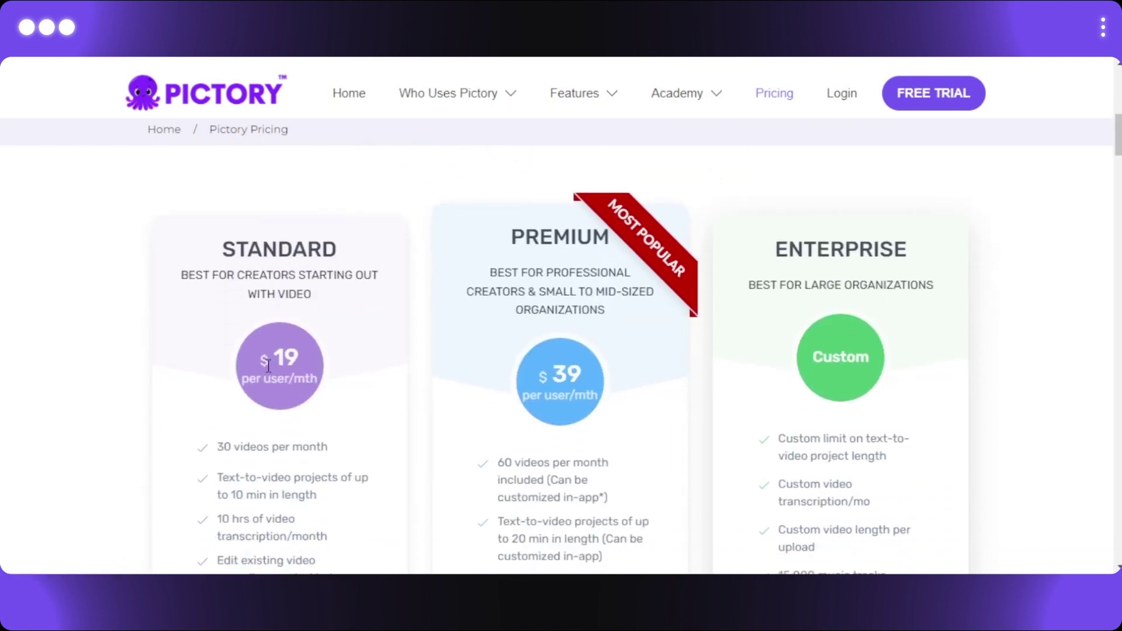
left_click_drag(275, 360, 349, 355)
scroll(507, 310, "up", 2)
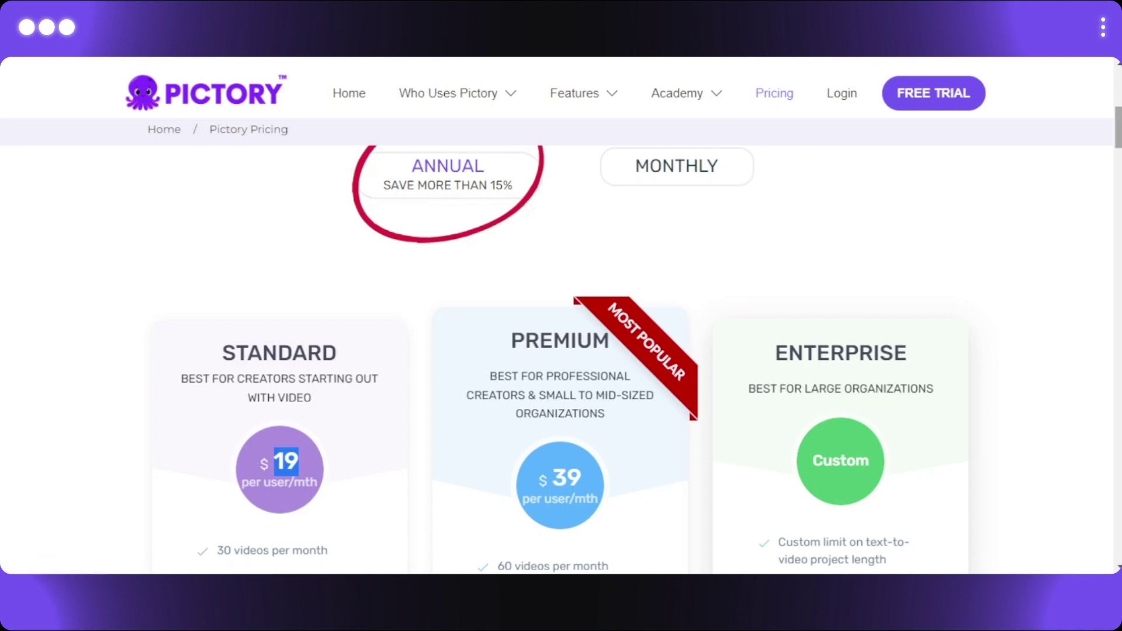
scroll(567, 360, "down", 2)
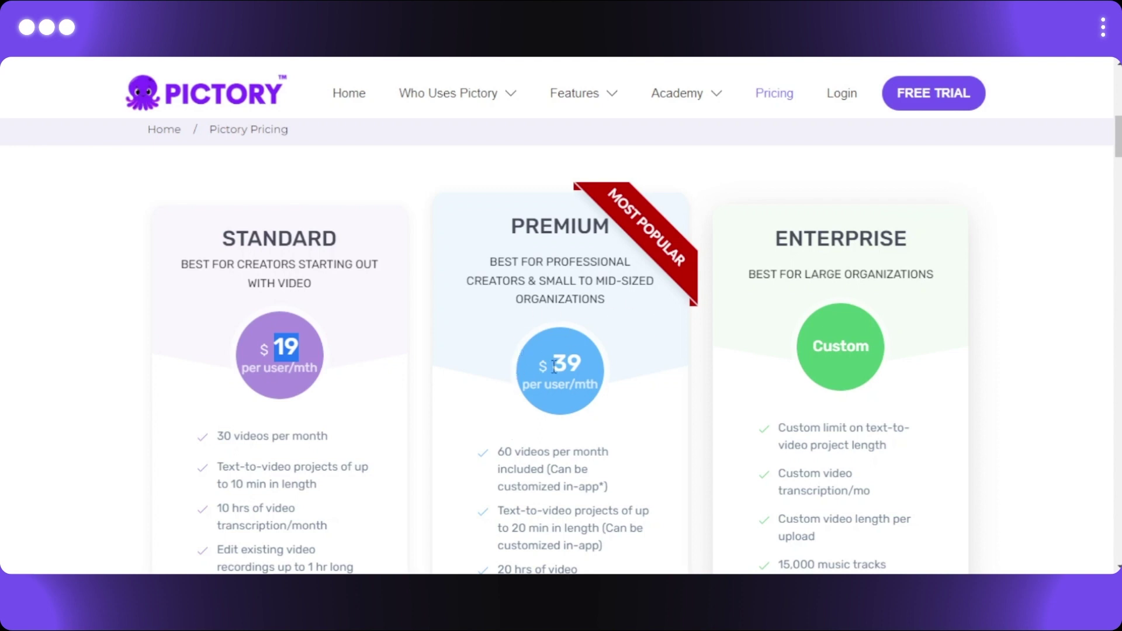
left_click_drag(553, 366, 580, 361)
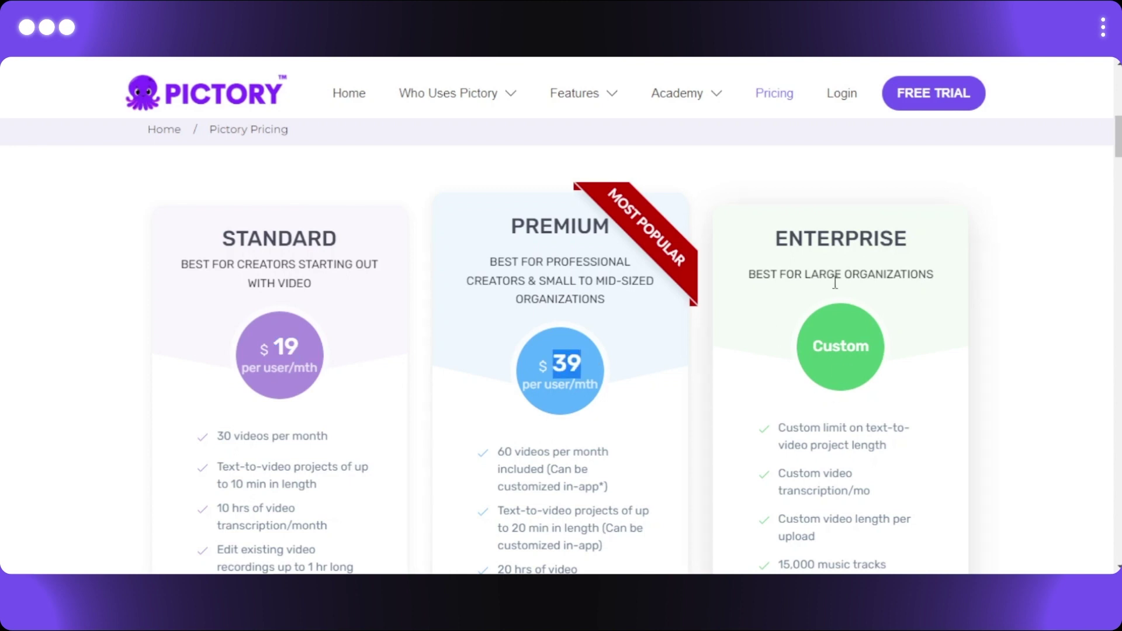
scroll(835, 282, "up", 1)
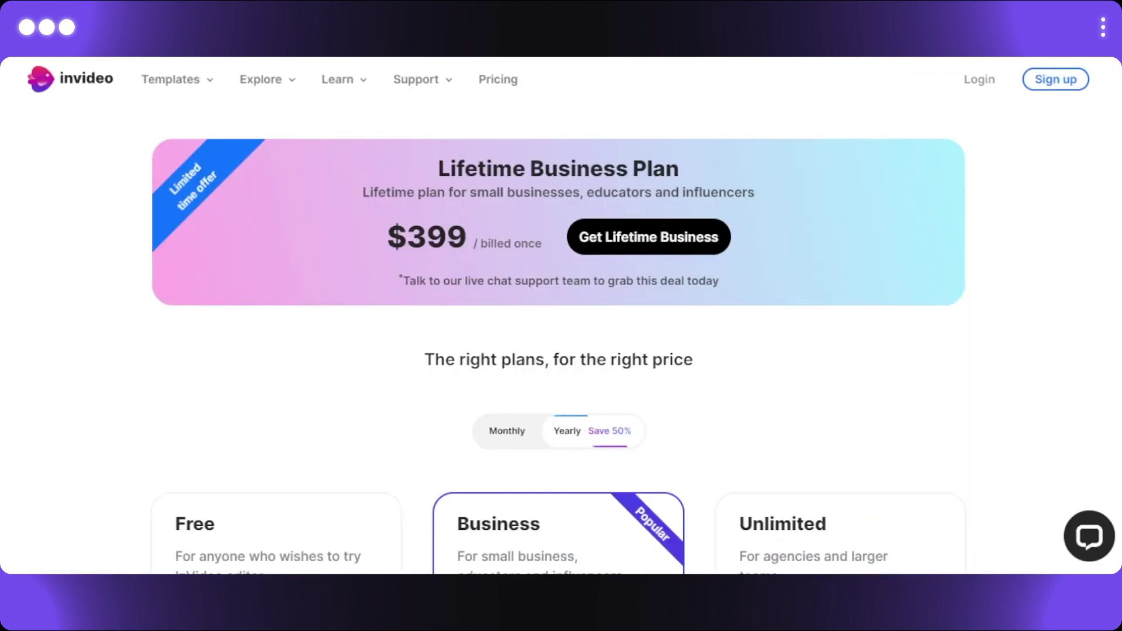
Step: Compare the yearly and monthly prices of InVideo's Business and Unlimited plans, and look again at Pictory's pricing page
scroll(561, 315, "down", 5)
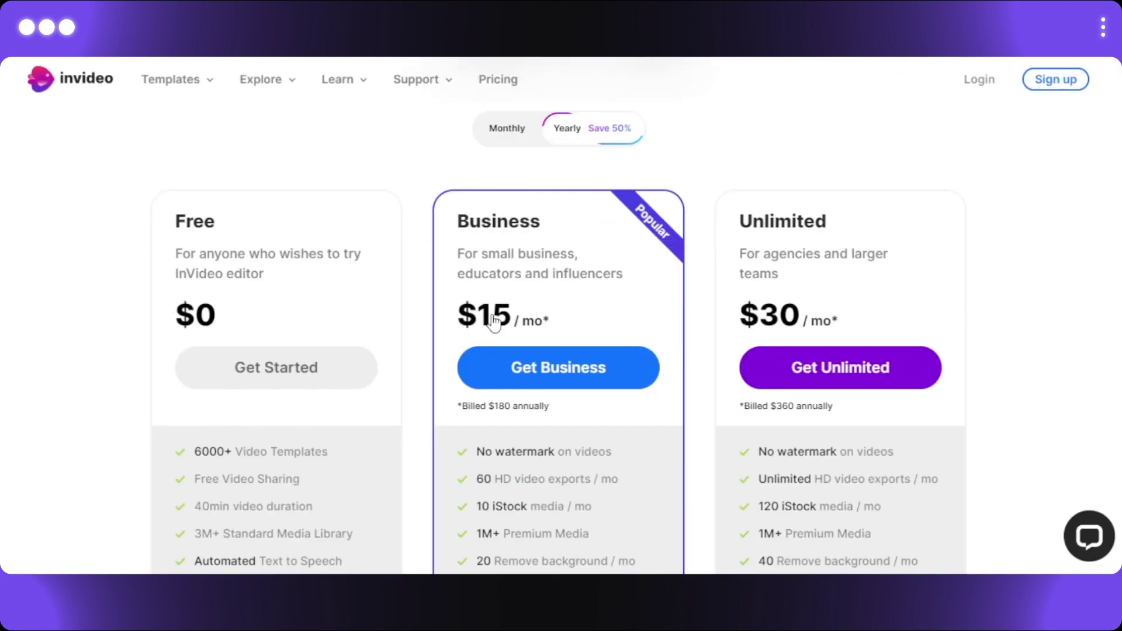
left_click(594, 138)
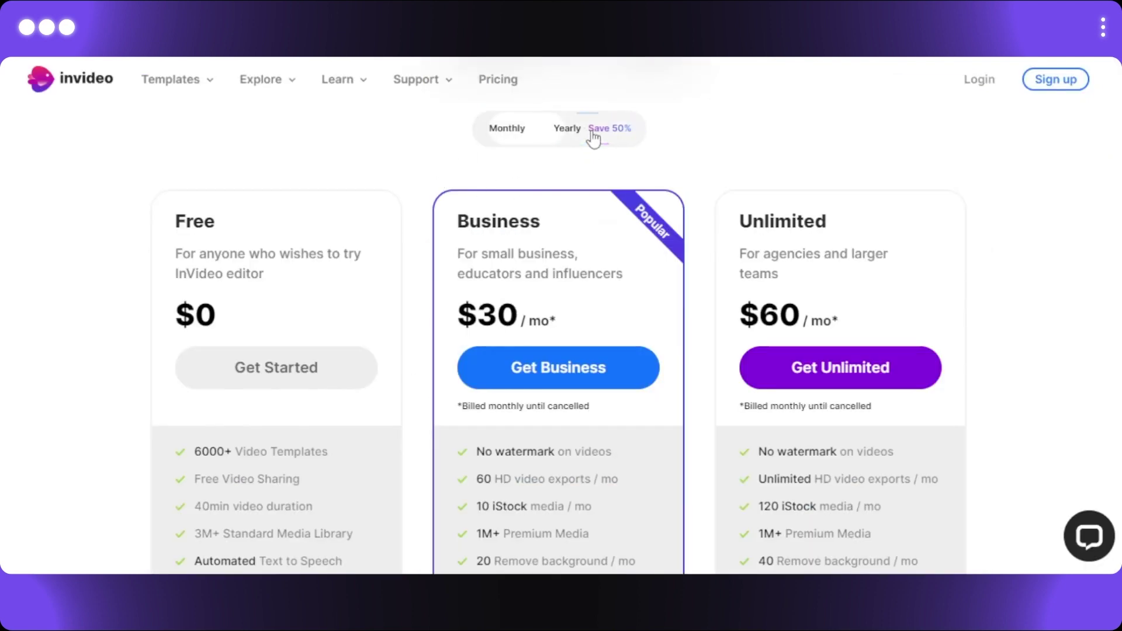
left_click(564, 133)
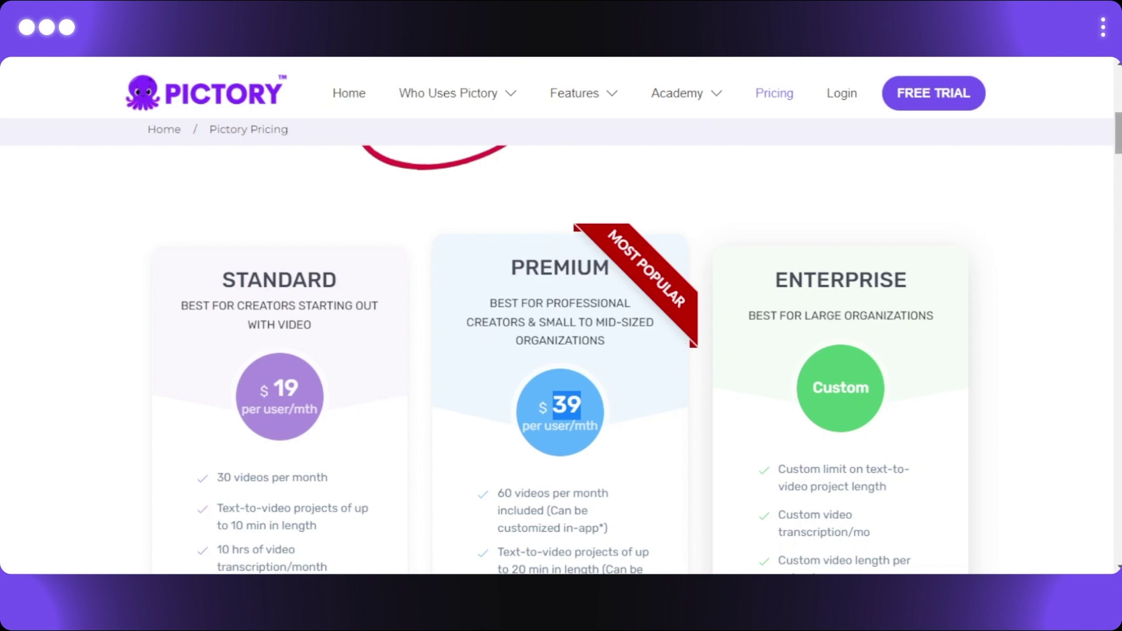
scroll(736, 174, "up", 7)
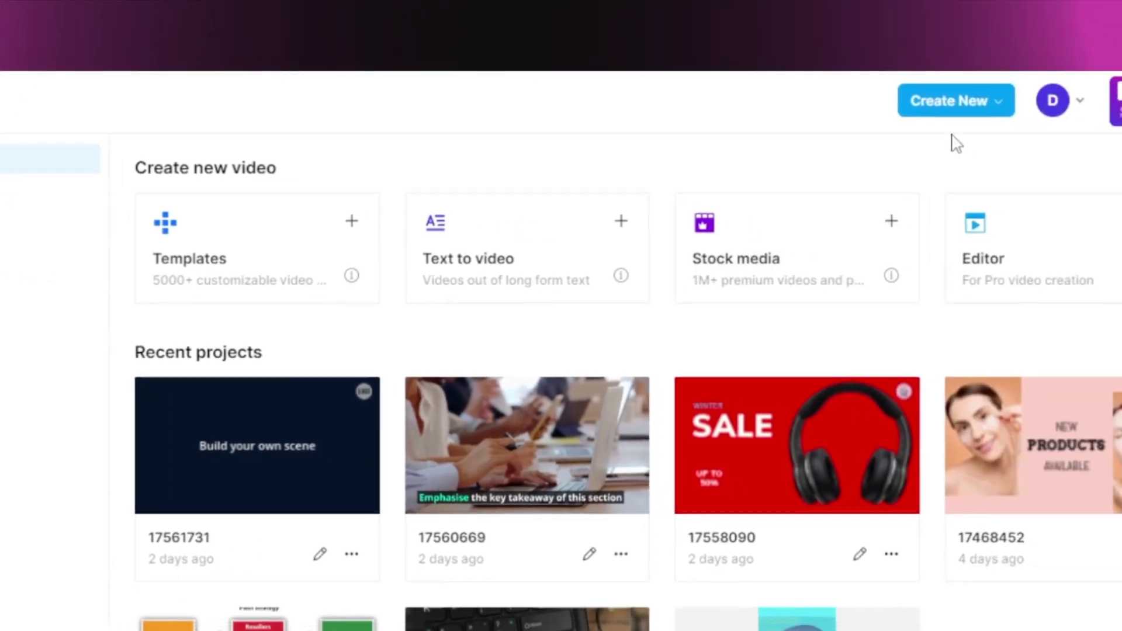
Step: Switch to the InVideo dashboard and view the available options for creating a new video
left_click(988, 108)
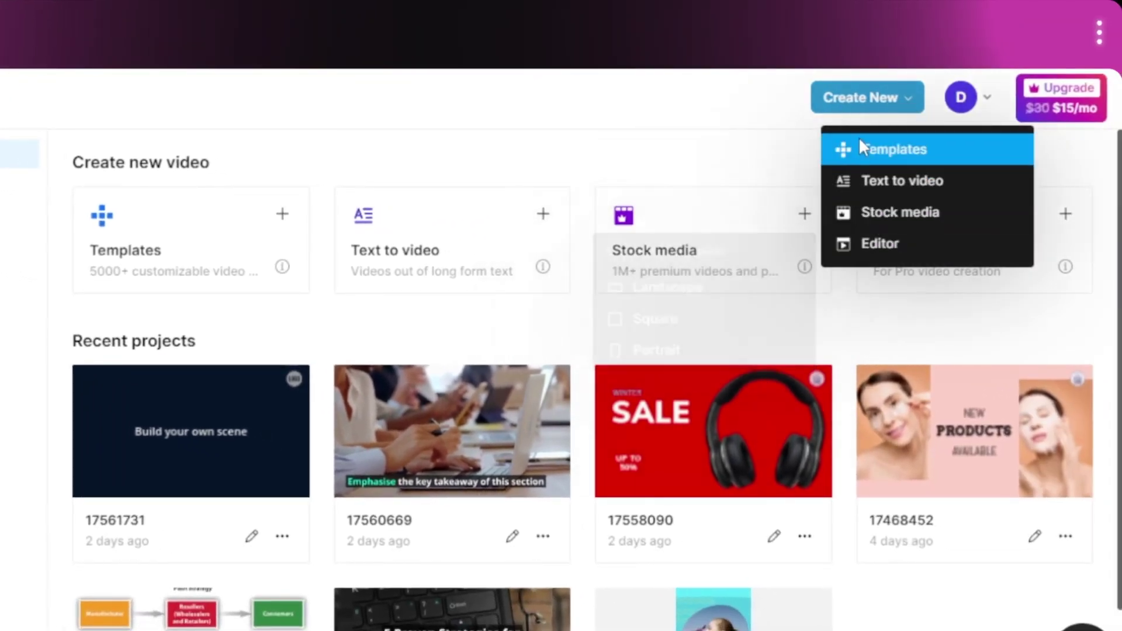
left_click(683, 125)
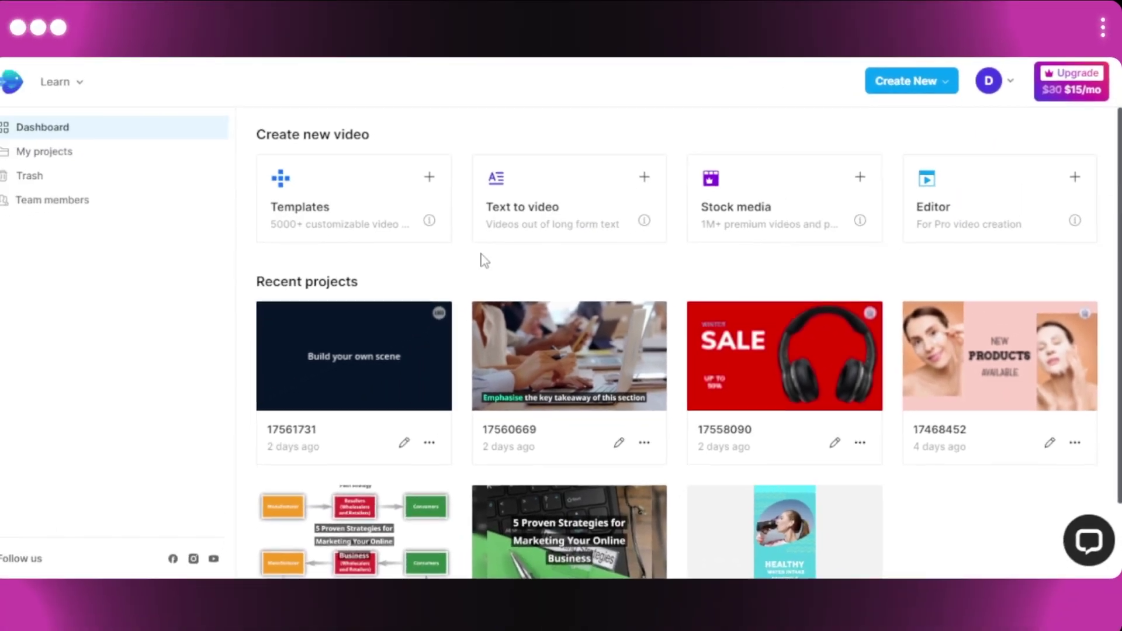
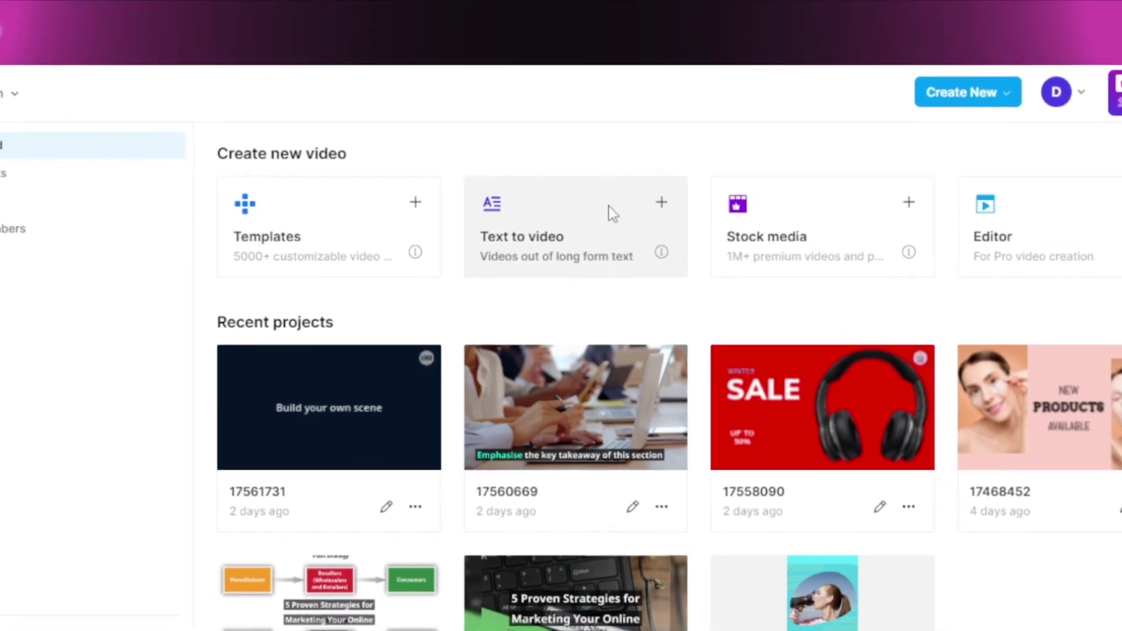
Step: Start a landscape text-to-video project in InVideo using the Interesting Historical Facts template
left_click(608, 207)
scroll(643, 351, "down", 5)
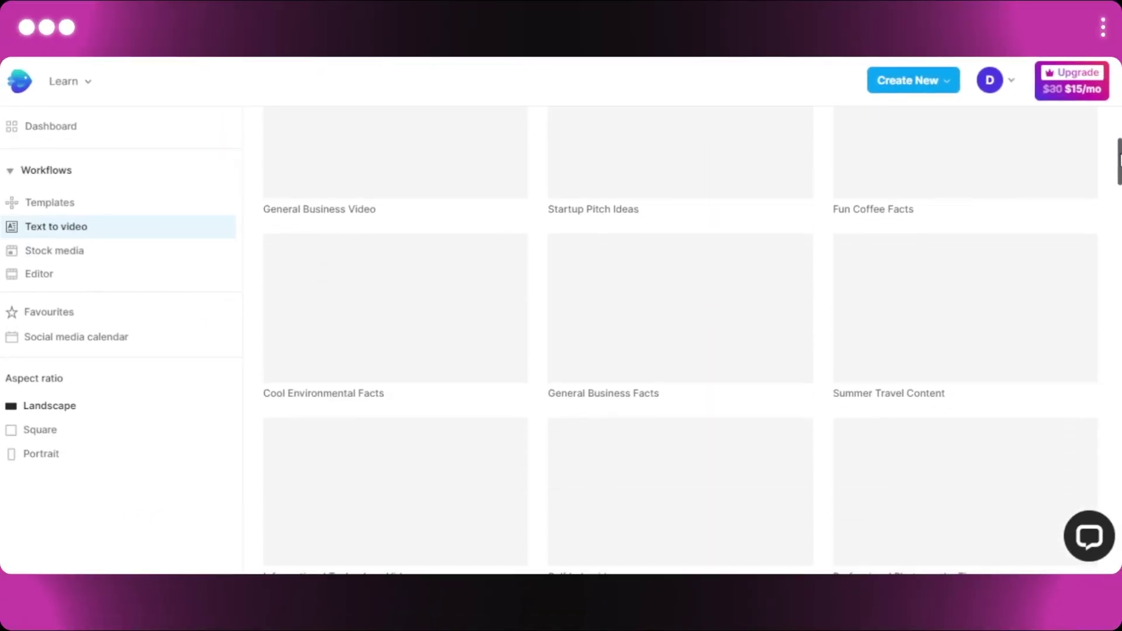
scroll(1119, 120, "up", 5)
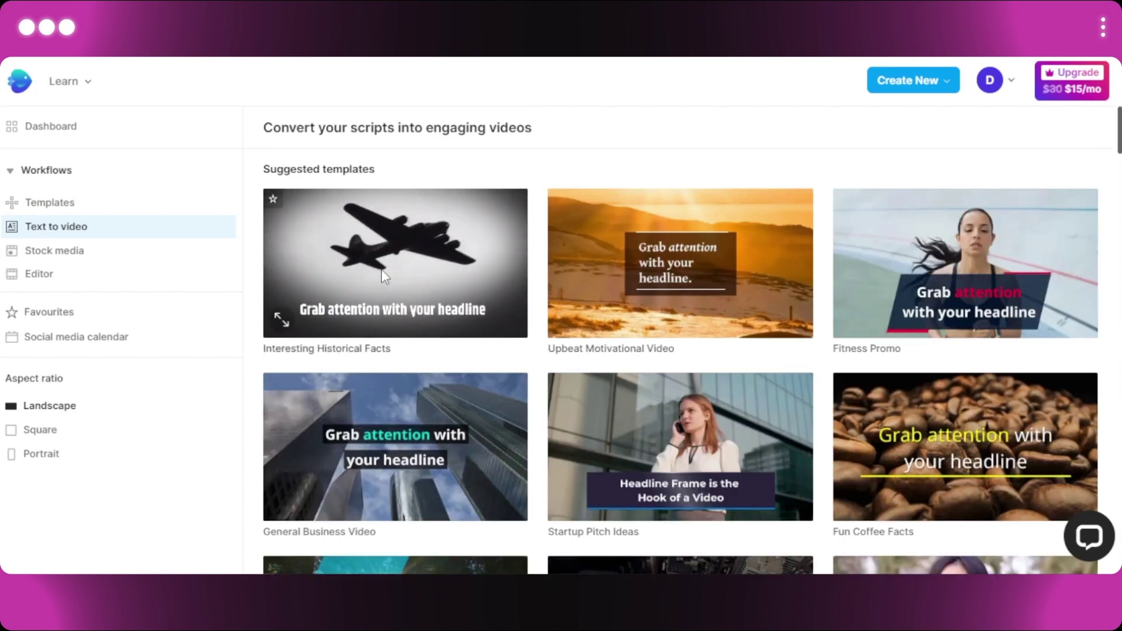
left_click(381, 269)
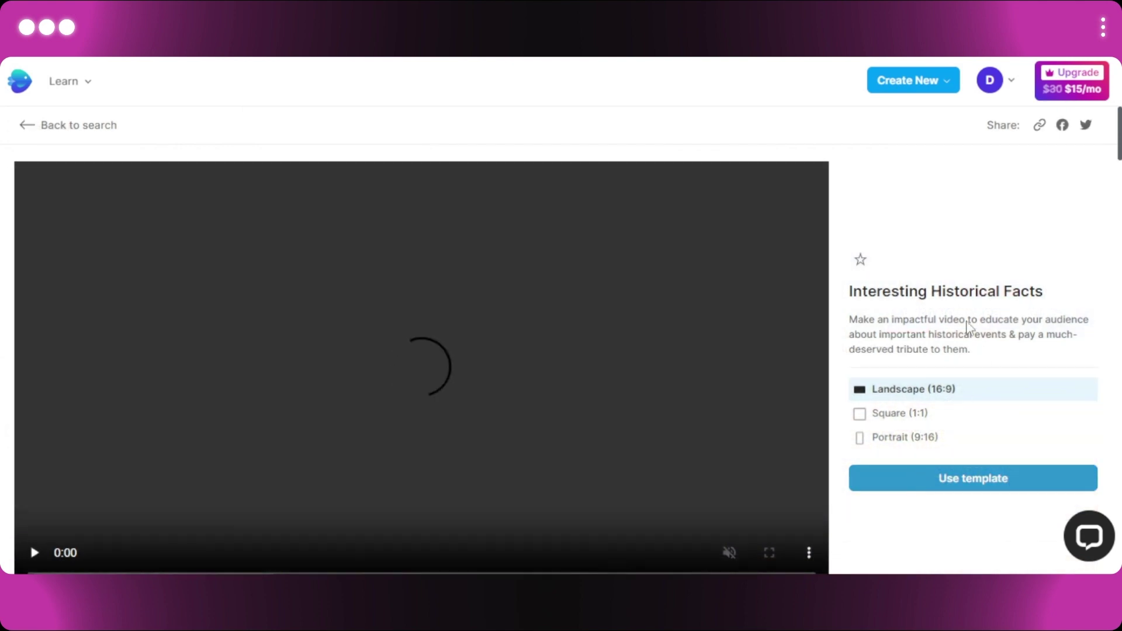
left_click(967, 483)
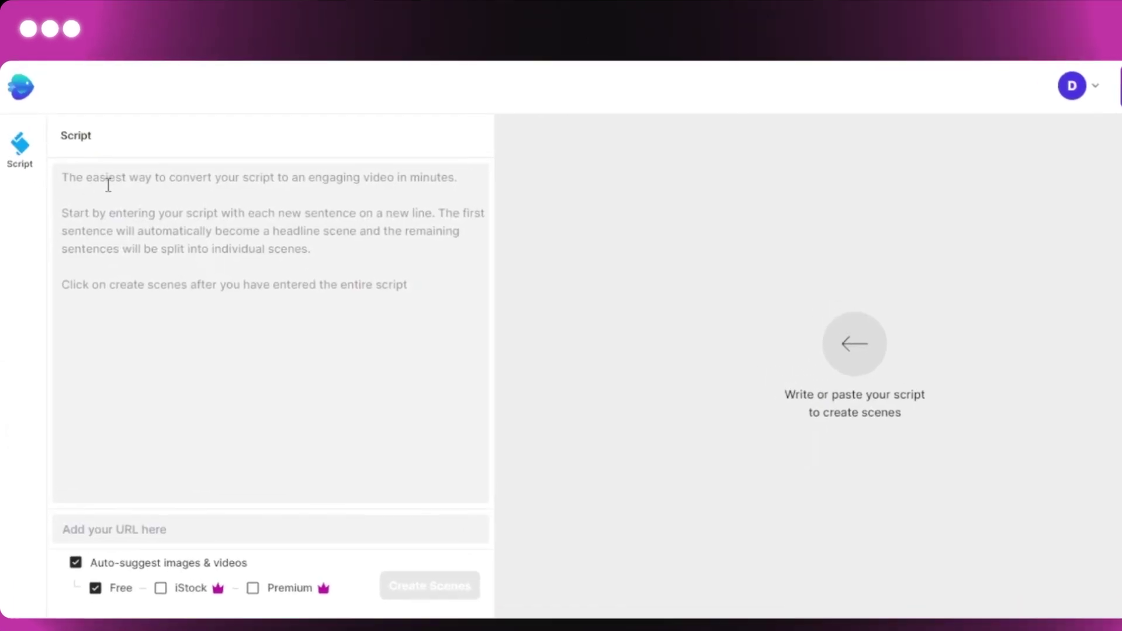
Step: Paste the script about five online business marketing strategies, starting with SEO, and create the scenes from it
left_click(110, 191)
type("Search Engine Optimization (SEO): Optimize your website for search engines by improving content, mobile-friendliness, and load times. Target relevant keywords.  Content Marketing: Create high-quality, relevant content in various formats (blog posts, videos, infographics, social media posts) to attract and retain customers, build trust, and improve search rankings.  Social Media Marketing: Build a strong social media presence to connect with your audience, build brand awareness, and drive traffic to your website.  Email Marketing: Build an email list and send targeted, personalized emails to subscribers to promote products/services, offer deals, and share valuable content.  Paid Advertising: Use PPC advertising on search engines, social media advertising, or display advertising to target the right audience, create compelling ad copy, and generate more sales.")
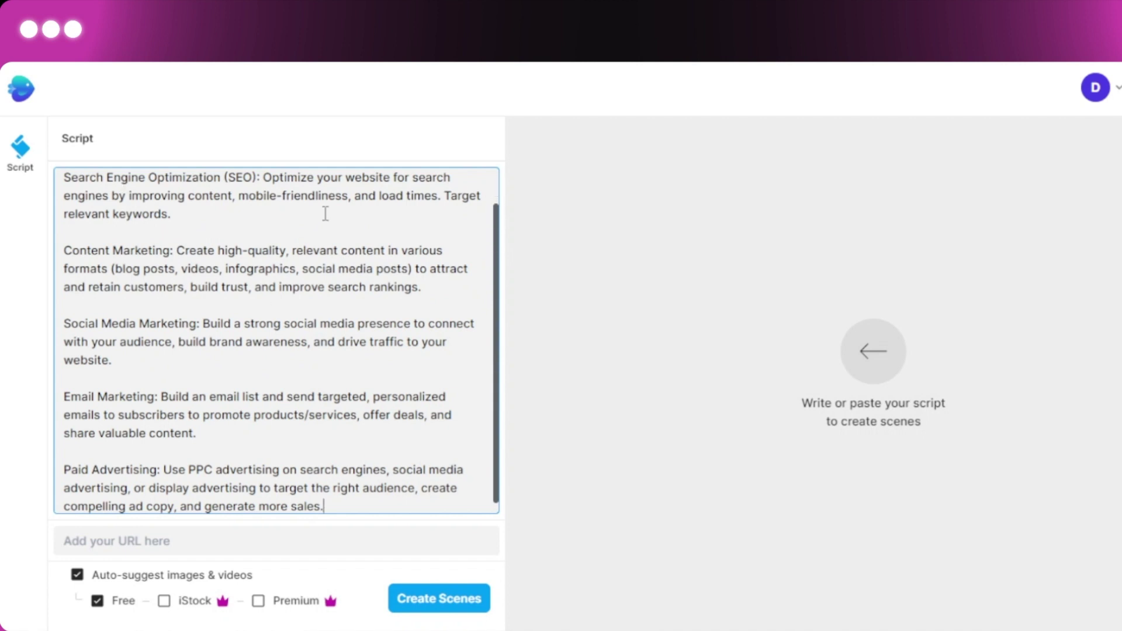
left_click(111, 551)
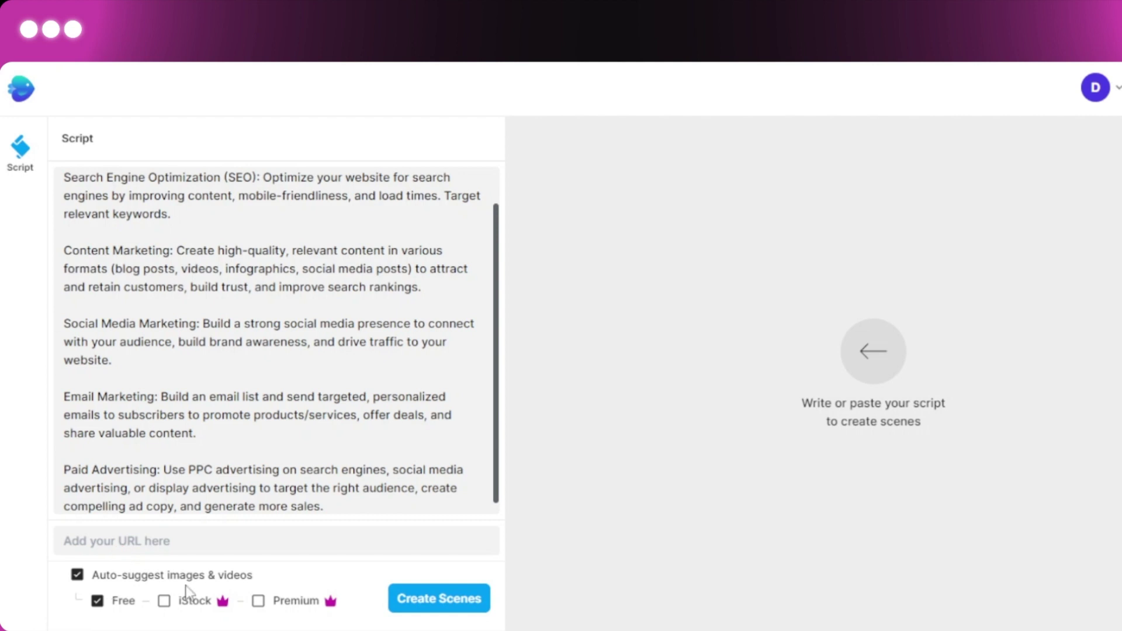
left_click_drag(498, 399, 498, 376)
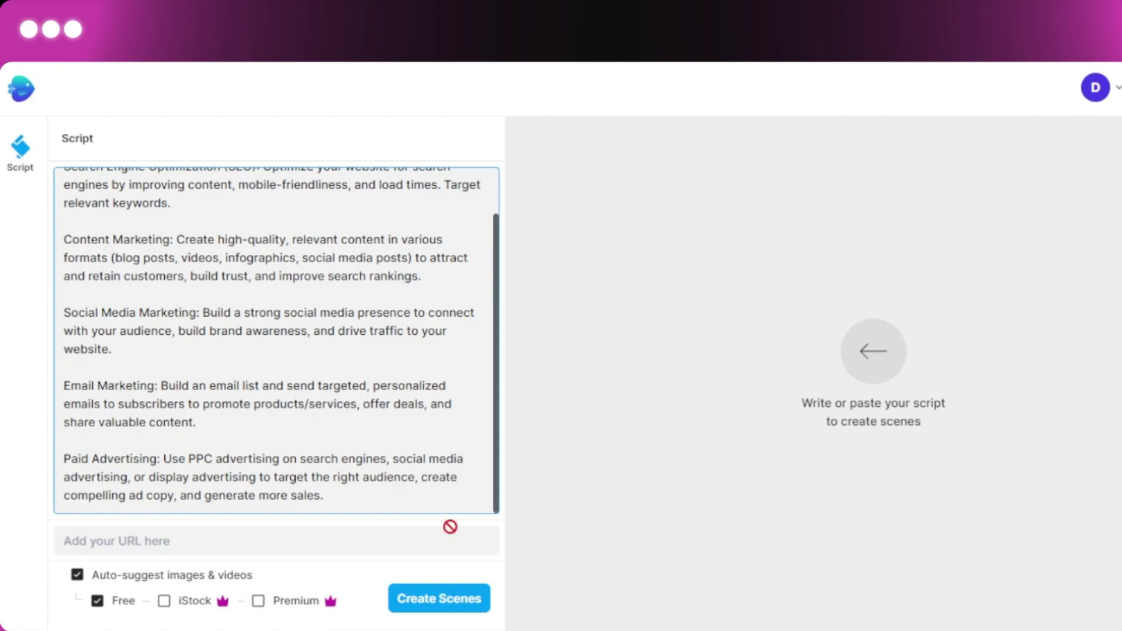
left_click(443, 606)
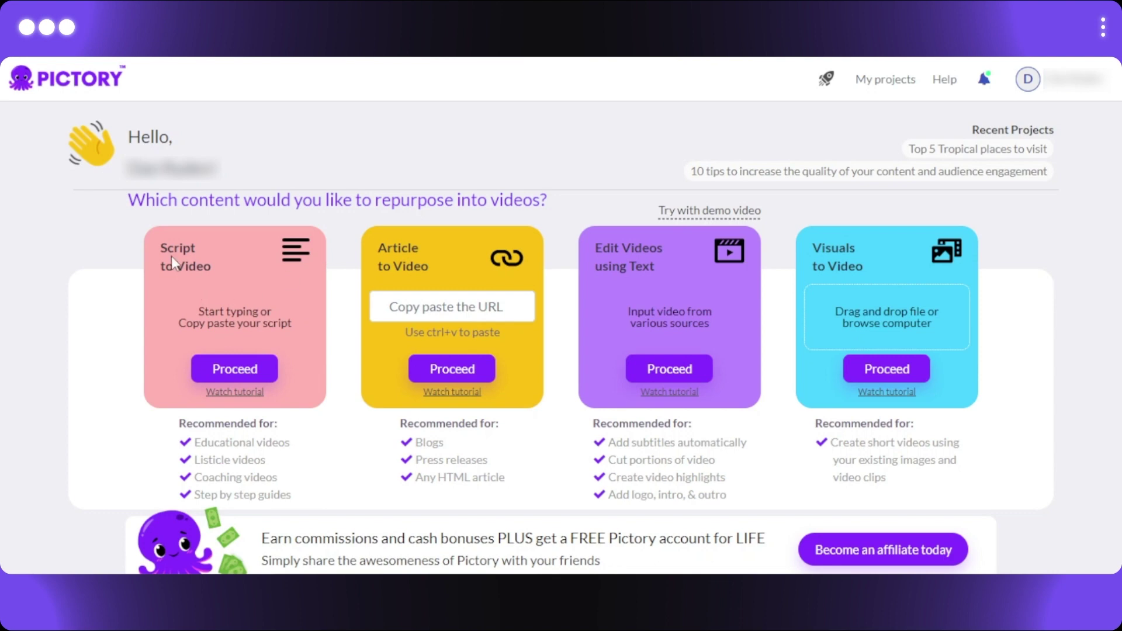
Step: Switch to Pictory, start a Script to Video project and paste the same marketing script from the clipboard, allowing clipboard access
left_click(236, 376)
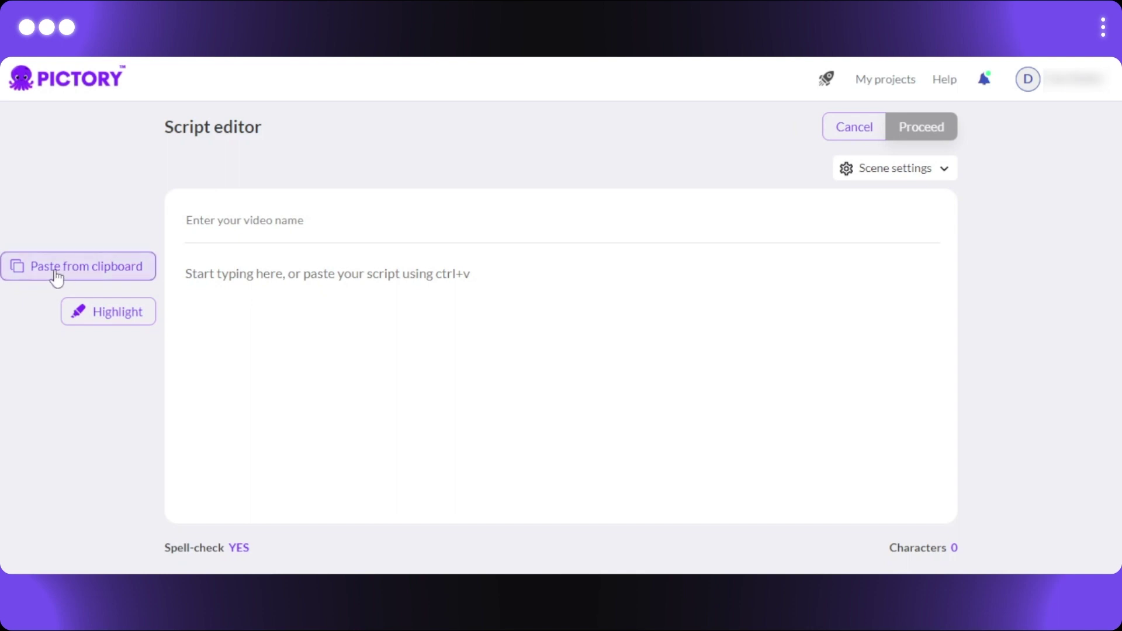
left_click(110, 281)
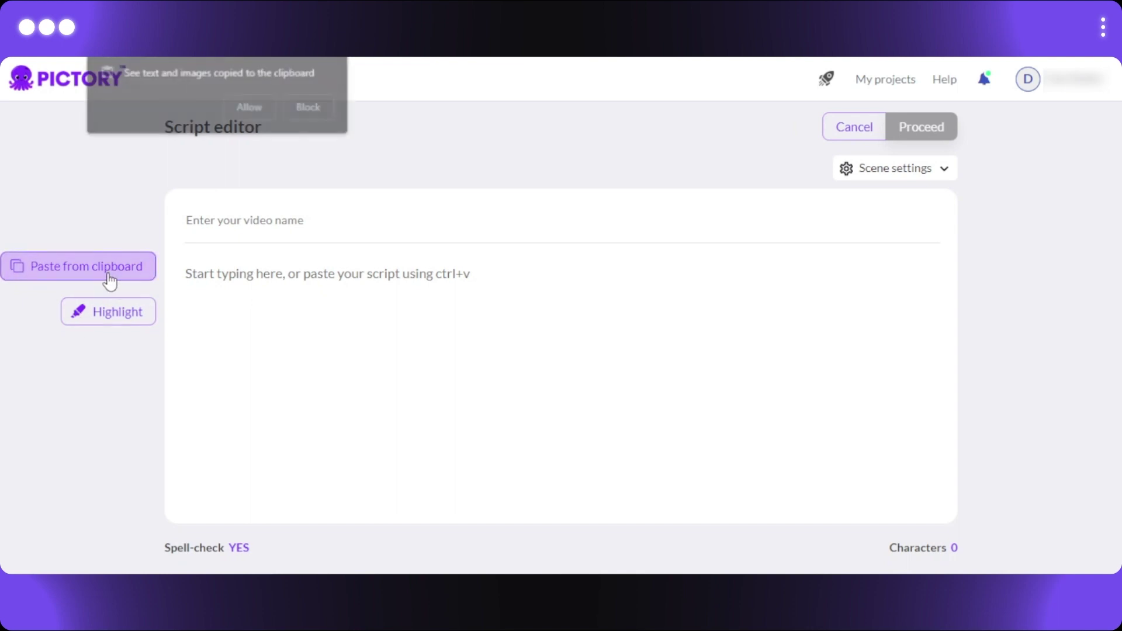
left_click(264, 117)
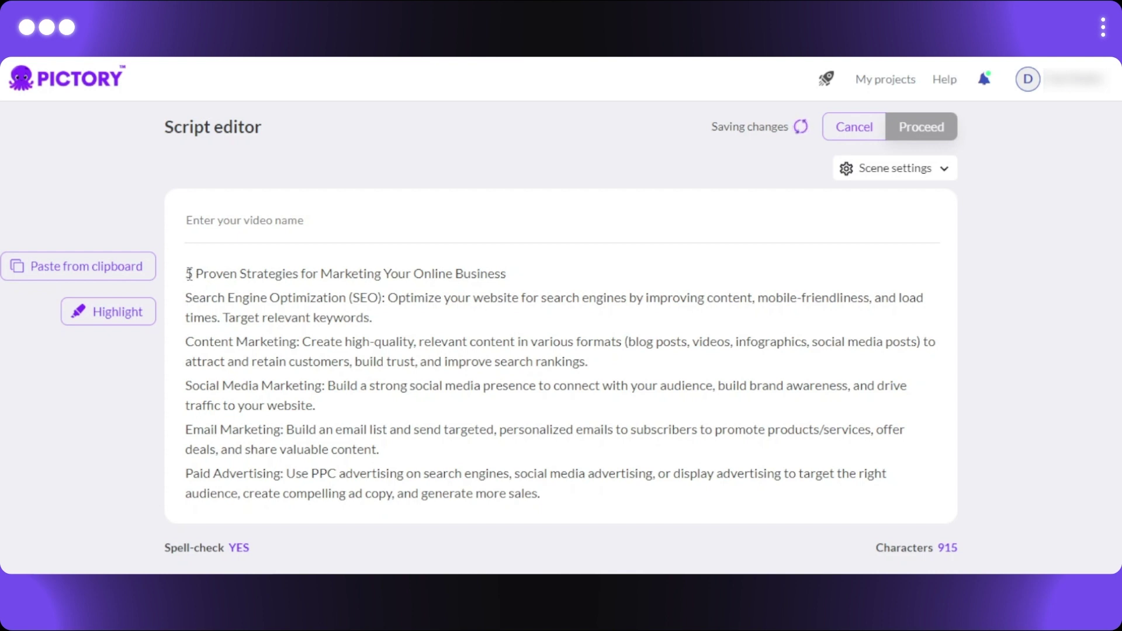
Step: Take the title line out of the script text and name the video "5 PROVEN STRATEGIES FOR BUSINESS"
left_click_drag(186, 272, 501, 269)
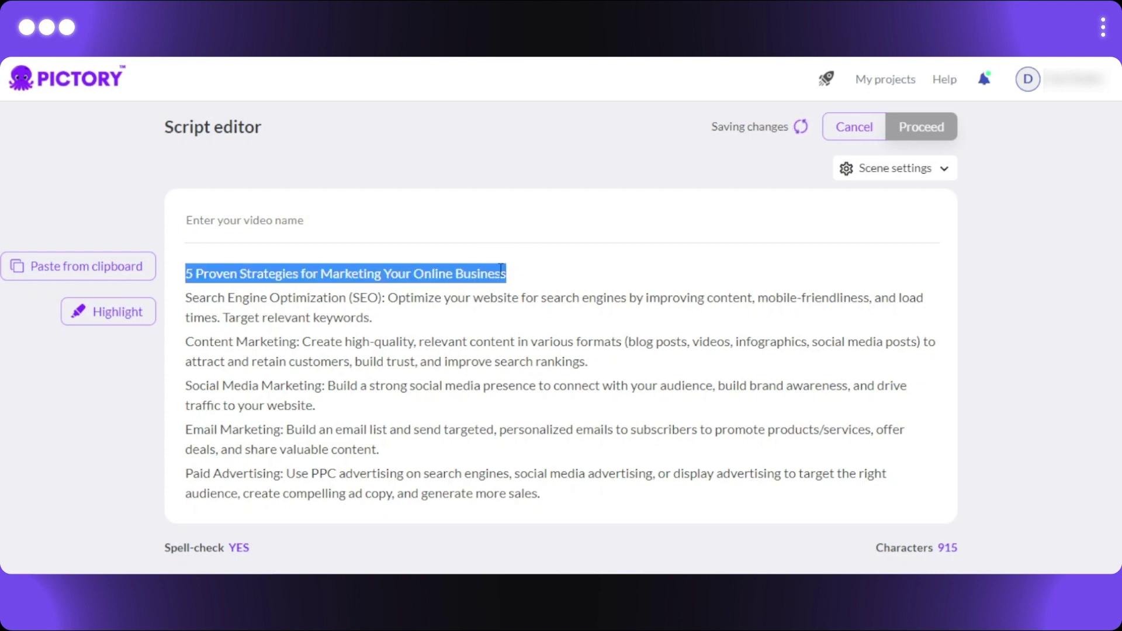
right_click(501, 268)
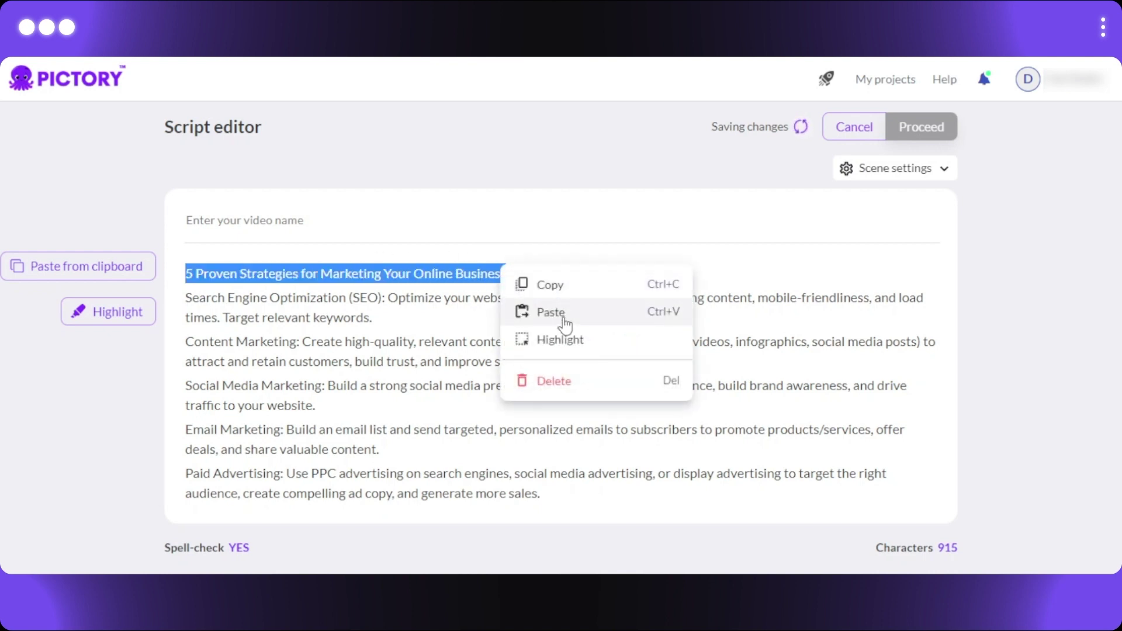
left_click(551, 285)
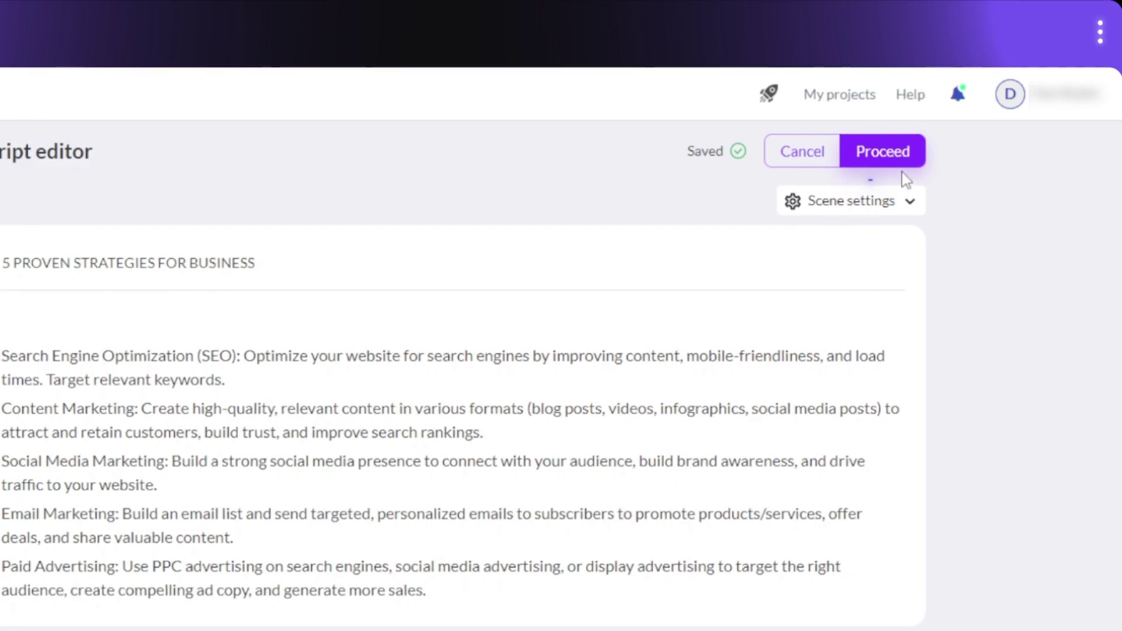
Step: Check the scene settings of the script and proceed to the template selection
left_click(887, 206)
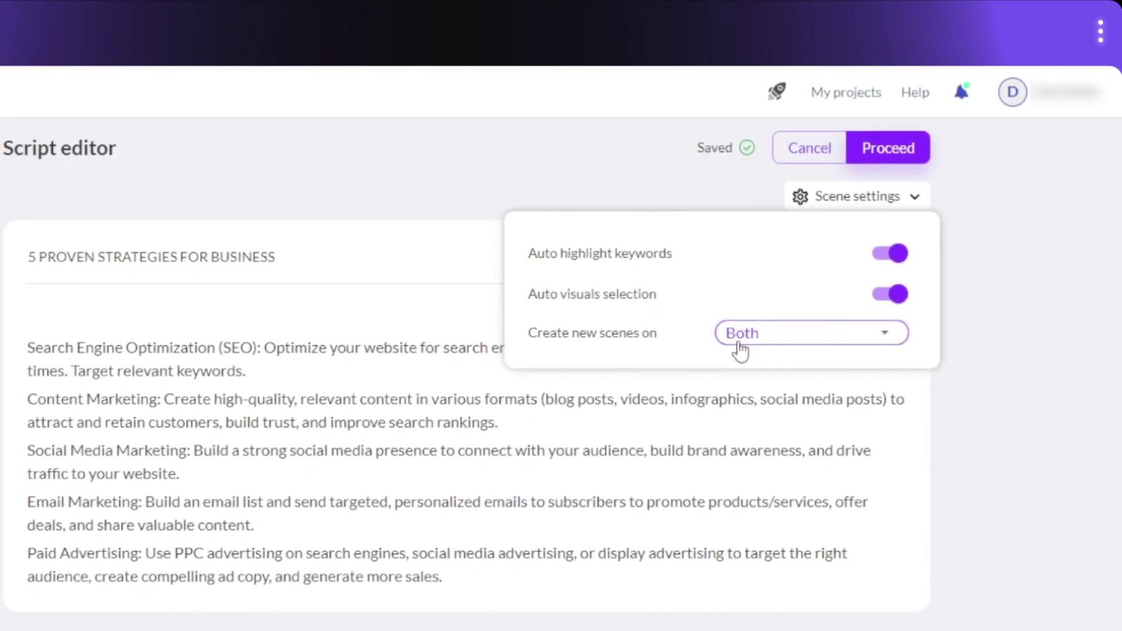
left_click(888, 153)
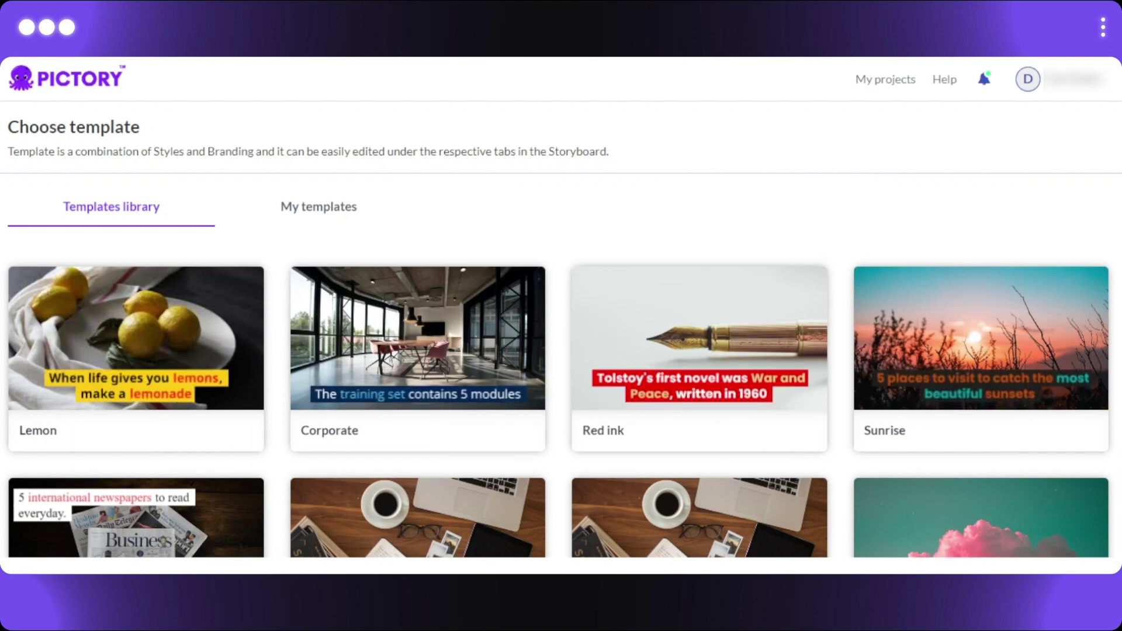
Step: Browse Pictory's templates library and apply the Flashlight template with the 16:9 aspect ratio
scroll(561, 397, "down", 12)
scroll(561, 397, "up", 4)
scroll(562, 398, "down", 3)
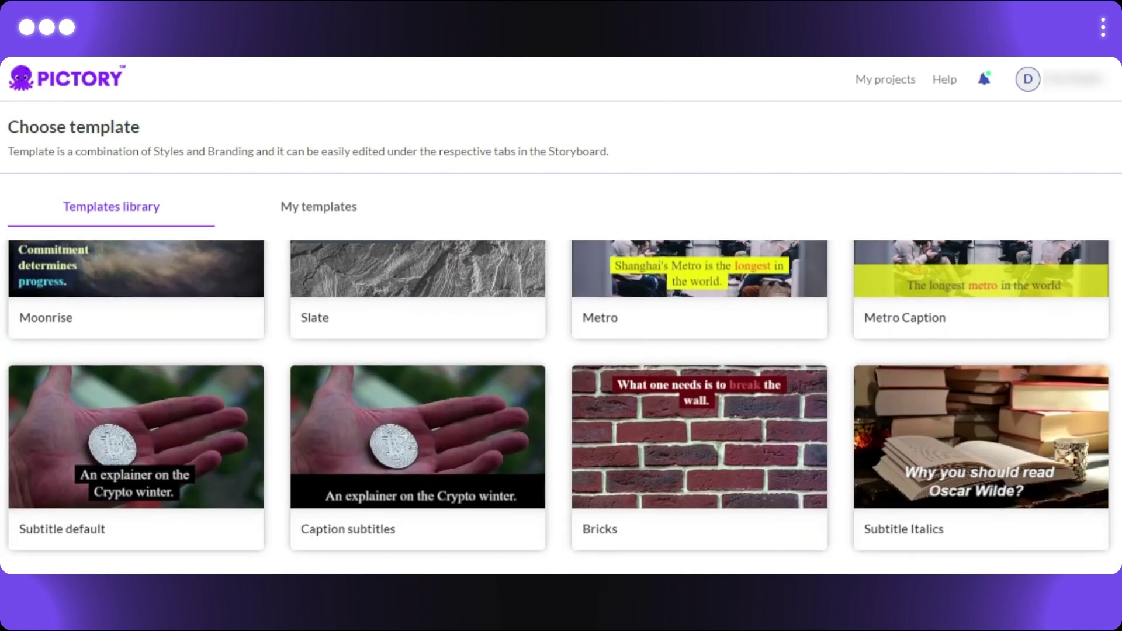
scroll(561, 398, "down", 6)
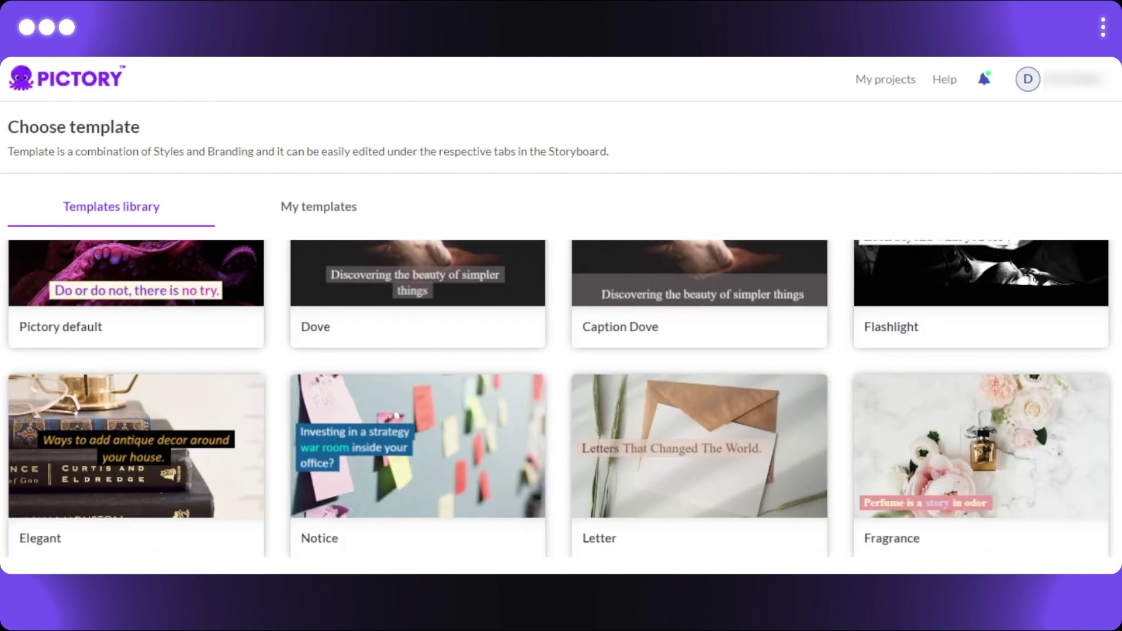
scroll(561, 397, "down", 5)
scroll(562, 397, "up", 4)
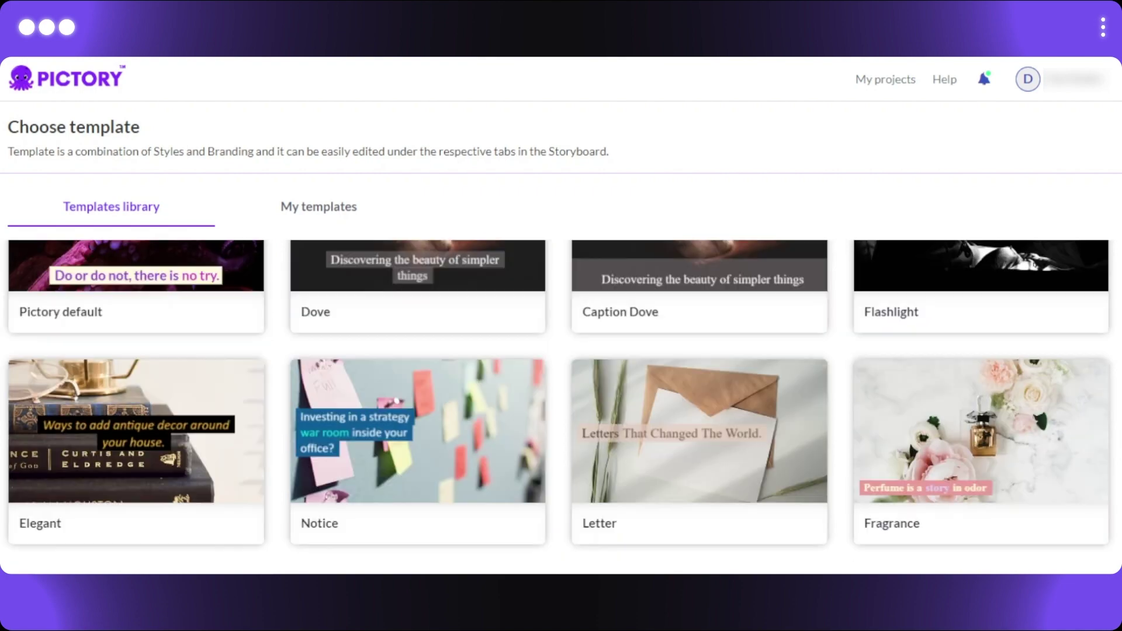
scroll(558, 398, "up", 4)
mouse_move(961, 475)
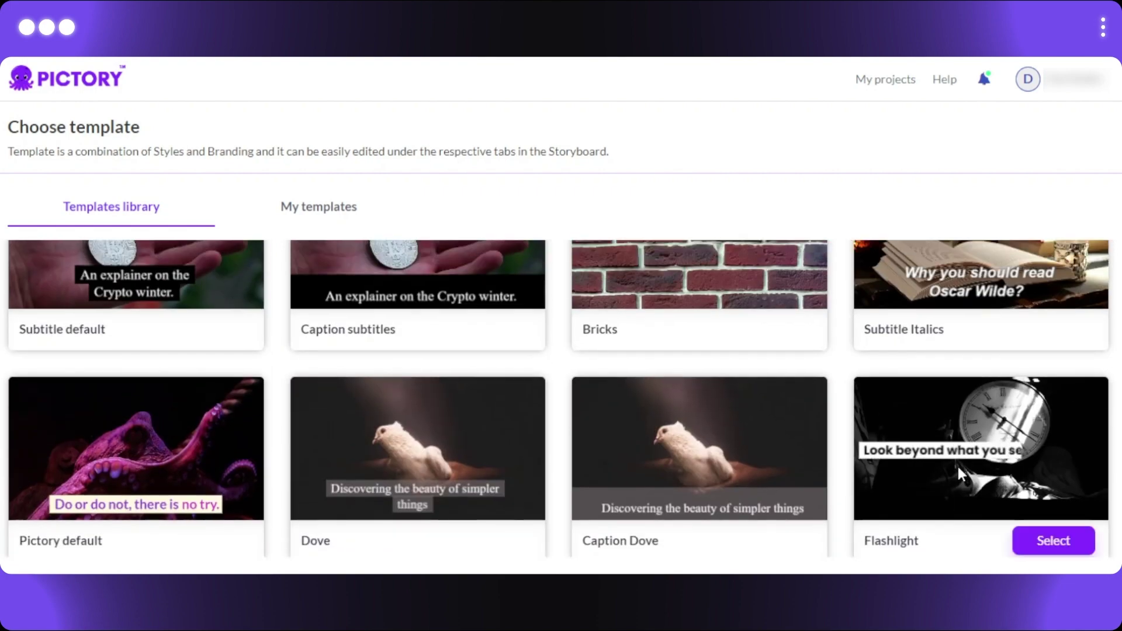
left_click(1047, 541)
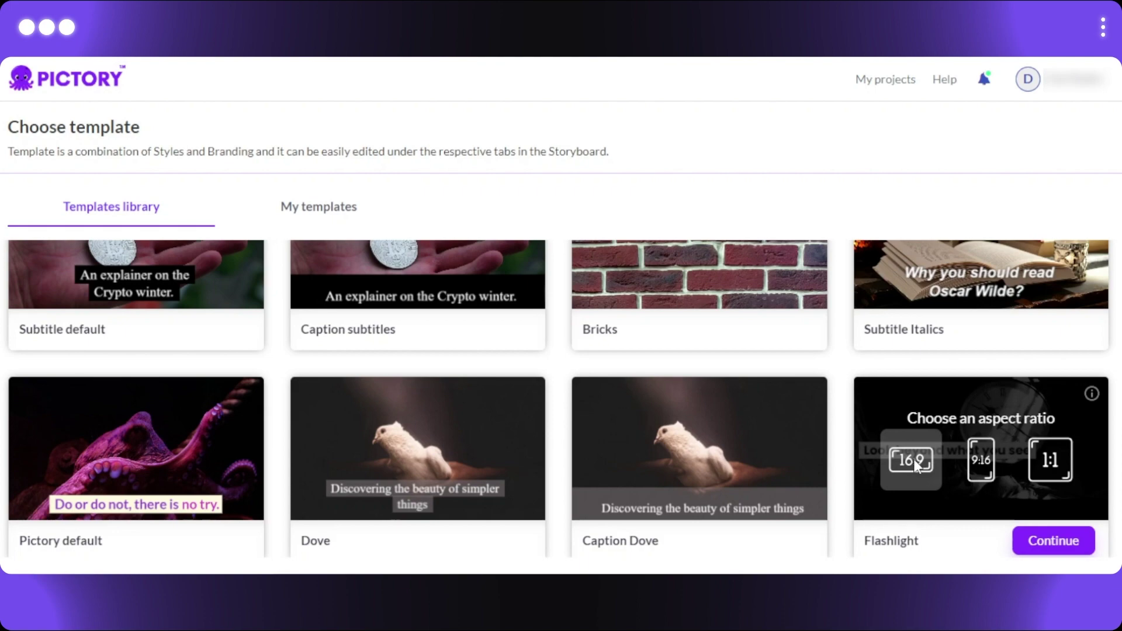
left_click(1065, 543)
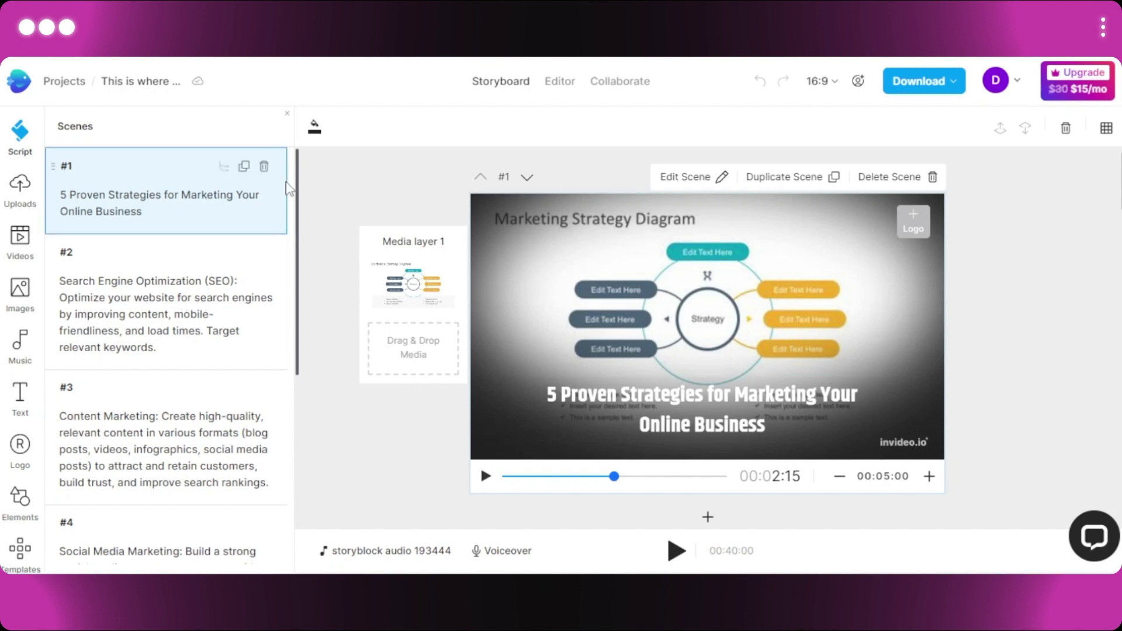
Step: Switch to the InVideo storyboard and look through the list of scenes generated from the script
scroll(300, 197, "down", 3)
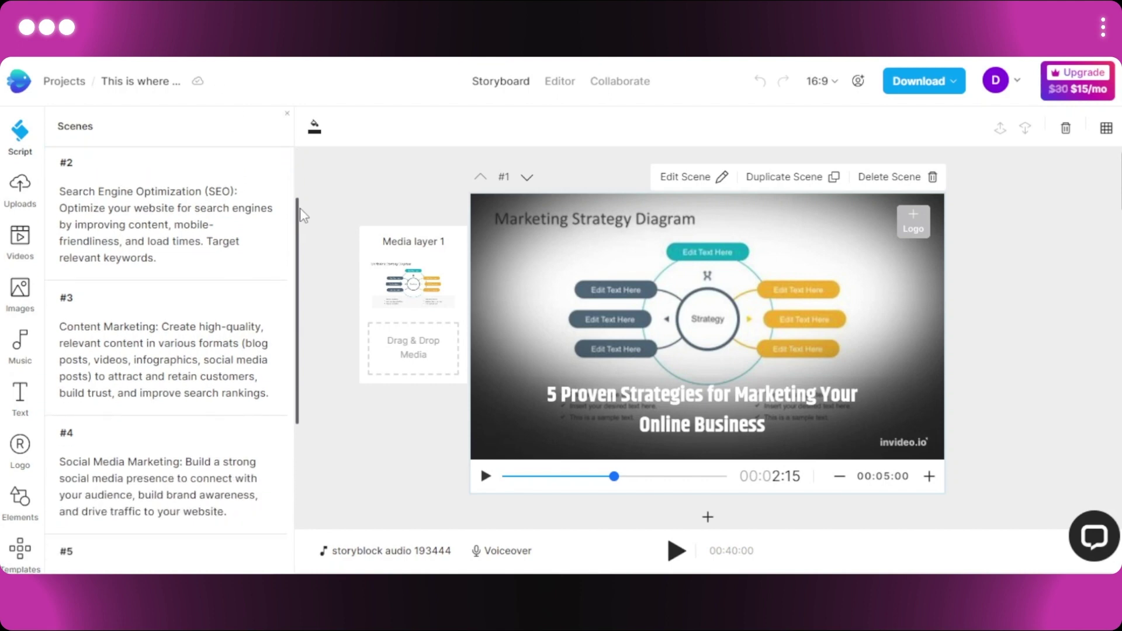
scroll(304, 213, "up", 3)
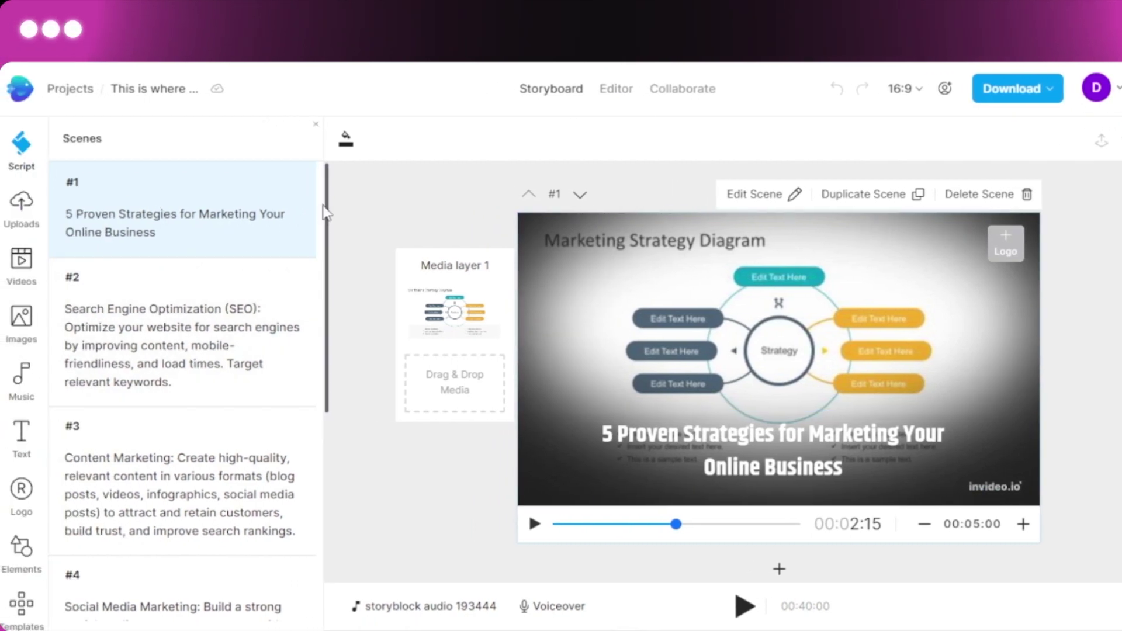
left_click_drag(329, 200, 30, 133)
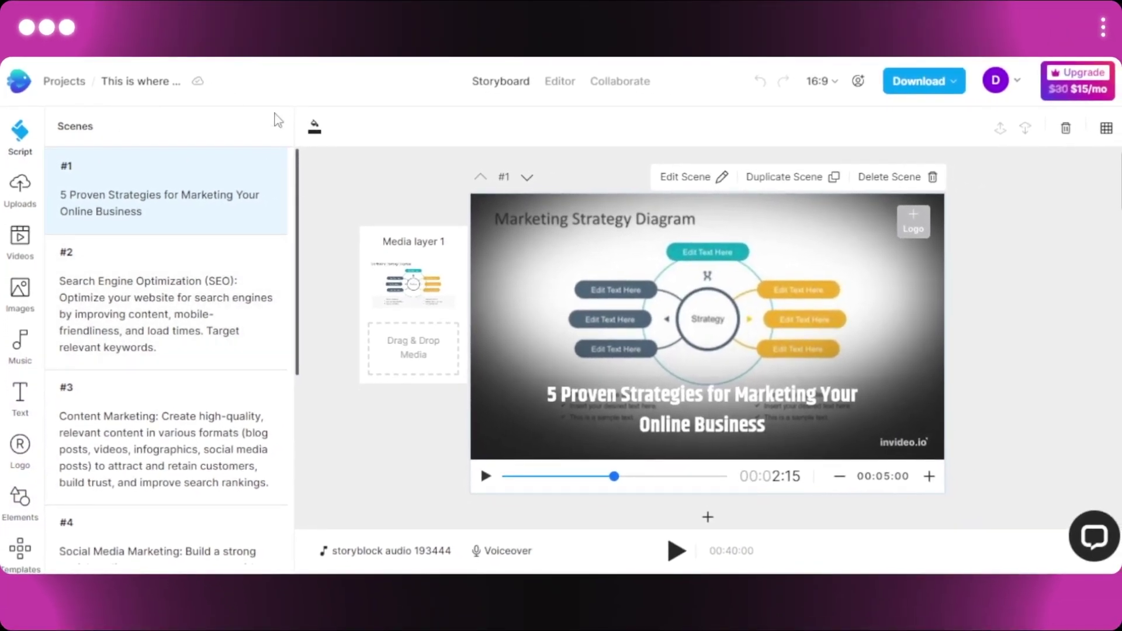
mouse_move(227, 156)
scroll(302, 218, "down", 4)
scroll(300, 204, "up", 4)
scroll(310, 301, "down", 1)
scroll(307, 297, "down", 3)
scroll(302, 168, "up", 4)
mouse_move(299, 151)
left_mouse_down()
mouse_move(299, 234)
mouse_move(301, 154)
left_mouse_up()
mouse_move(300, 169)
left_mouse_down()
mouse_move(300, 234)
mouse_move(300, 169)
left_mouse_up()
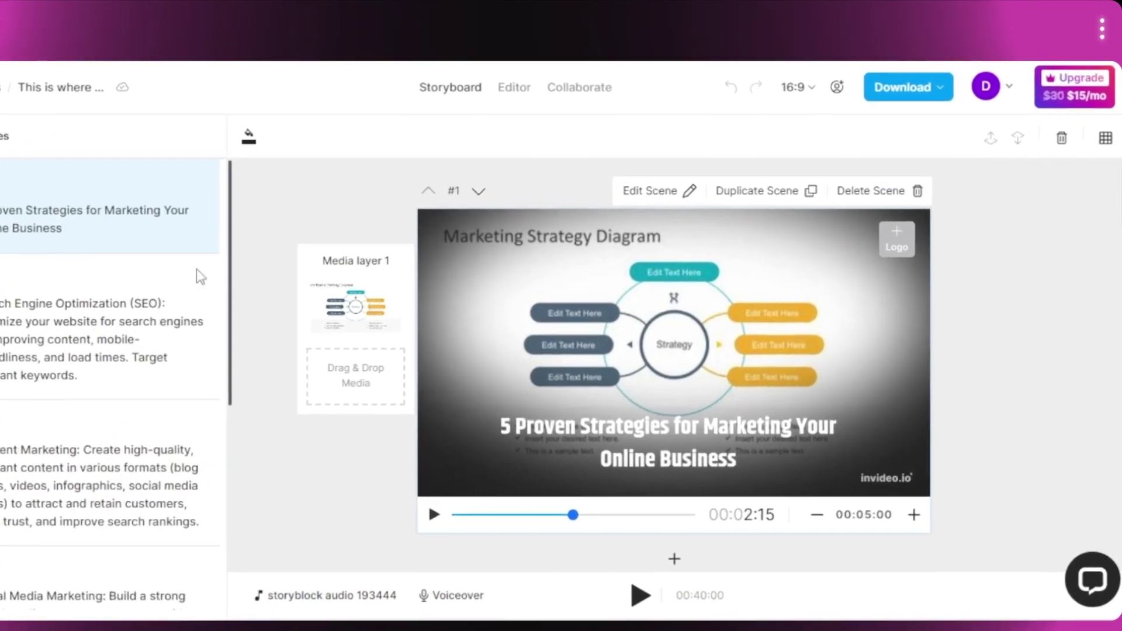
Step: Move the playhead of the first scene's preview back to 00:00:15
left_click(249, 136)
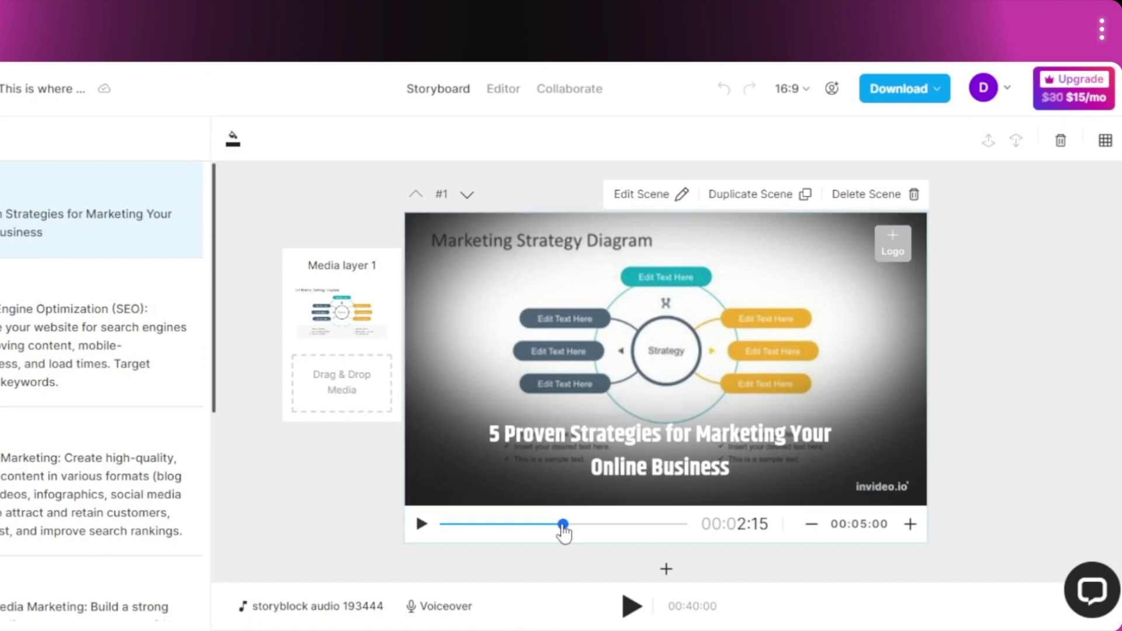
left_click_drag(563, 525, 464, 524)
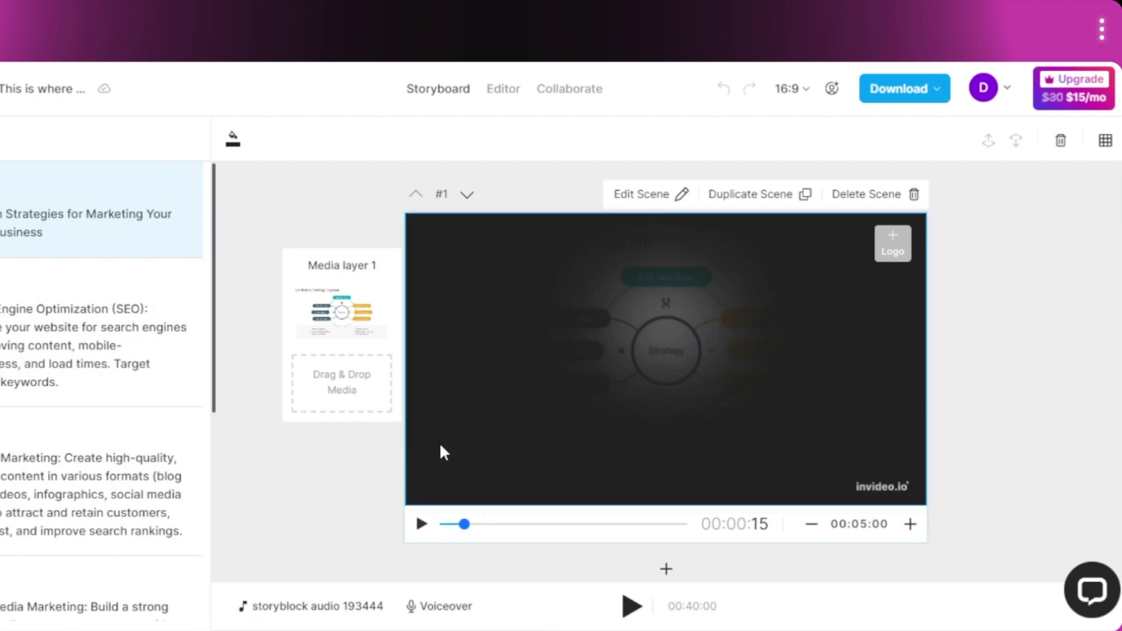
Step: Play the first scene's preview and then the full video preview, and return to the storyboard
left_click(422, 524)
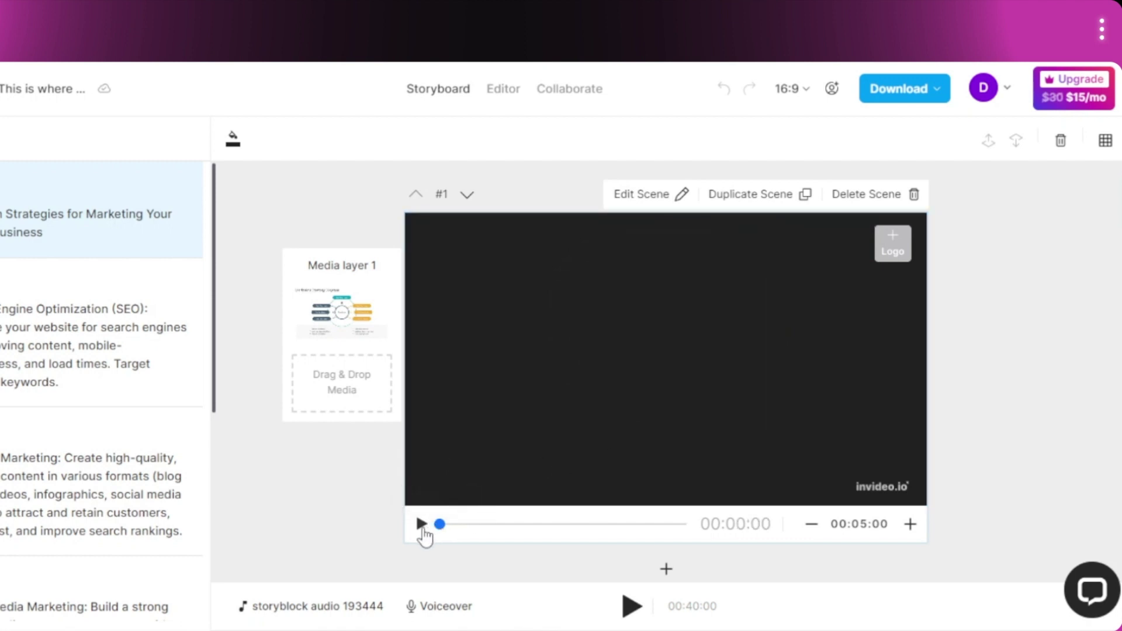
left_click(632, 606)
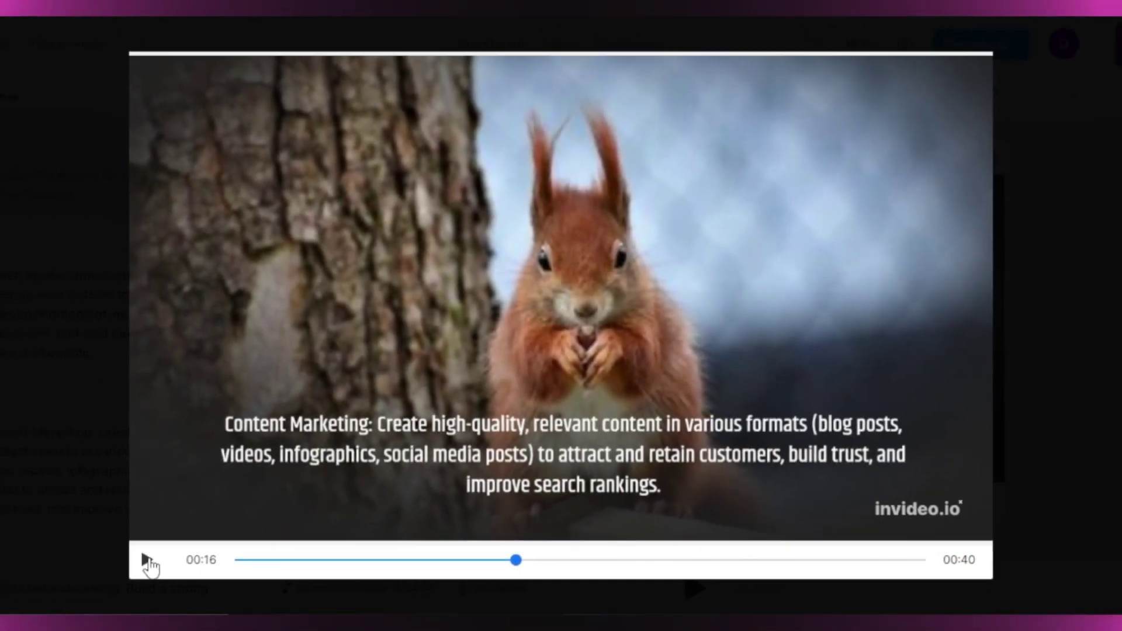
key("Escape")
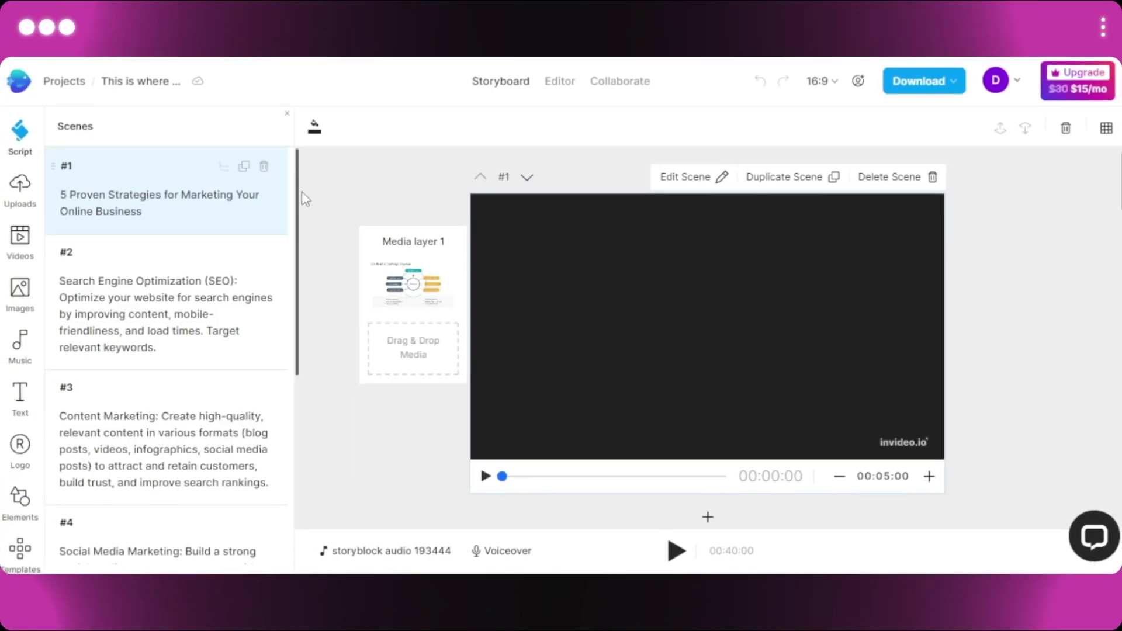
Step: Open the Search Engine Optimization scene and then the Content Marketing scene from the script's scene list
scroll(300, 226, "down", 2)
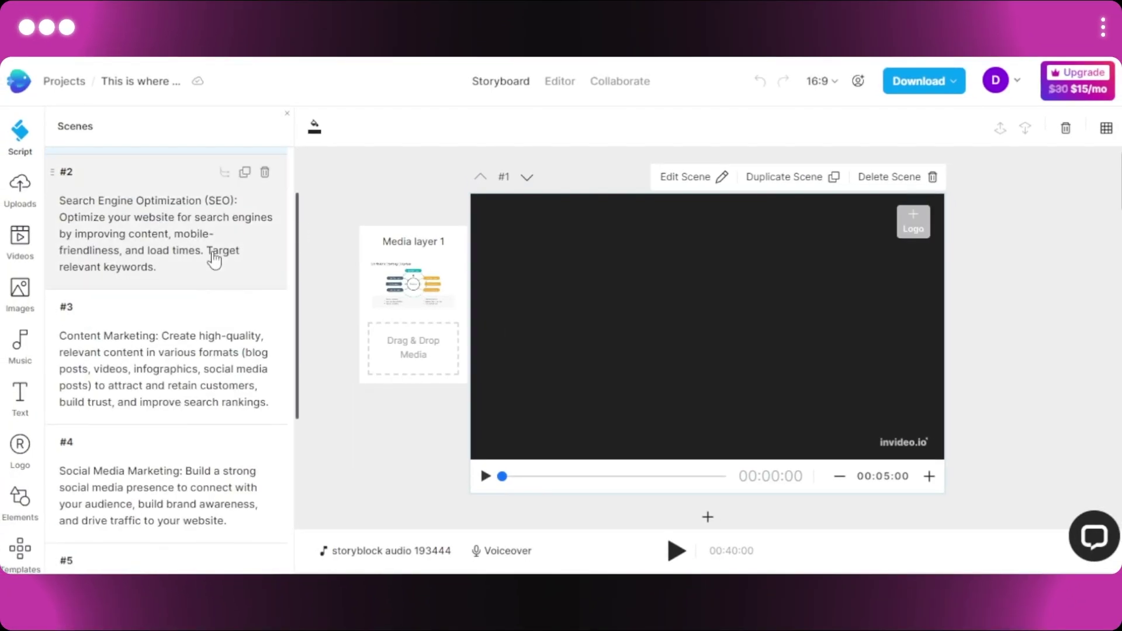
left_click(193, 277)
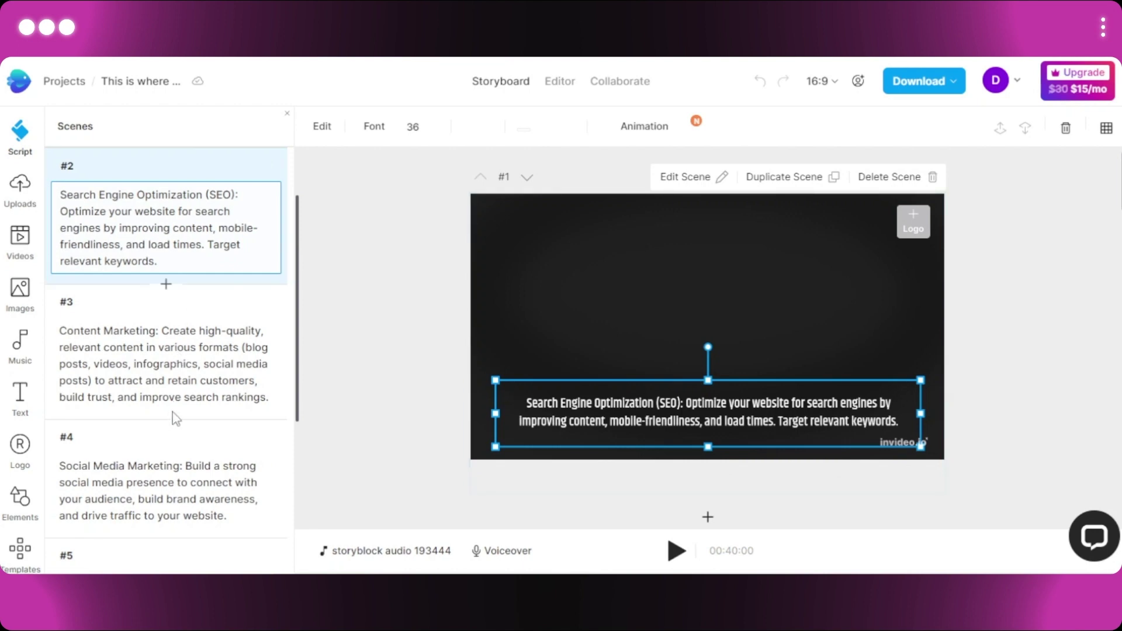
left_click(211, 414)
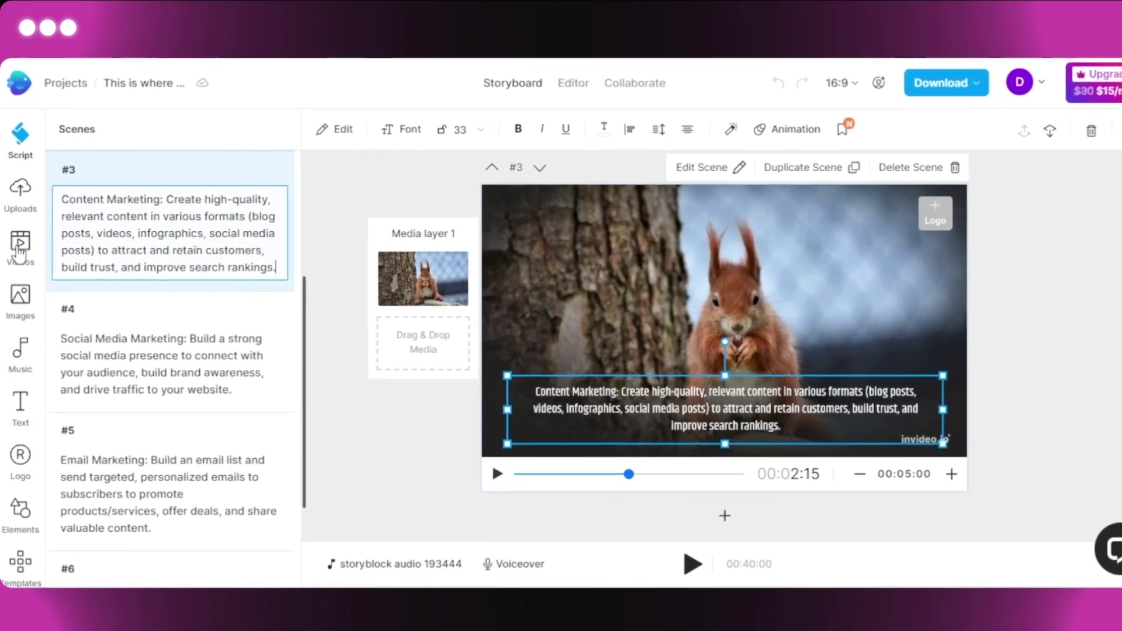
Step: Browse the stock videos available for the Content Marketing scene and check the video quality options for downloading
left_click(20, 243)
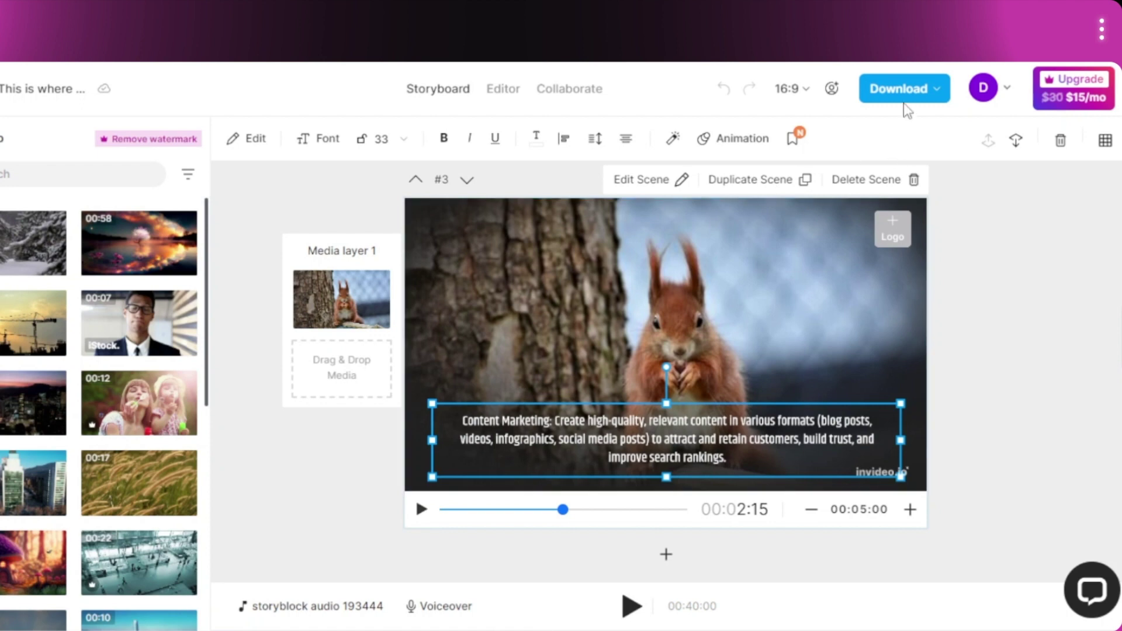
left_click(940, 84)
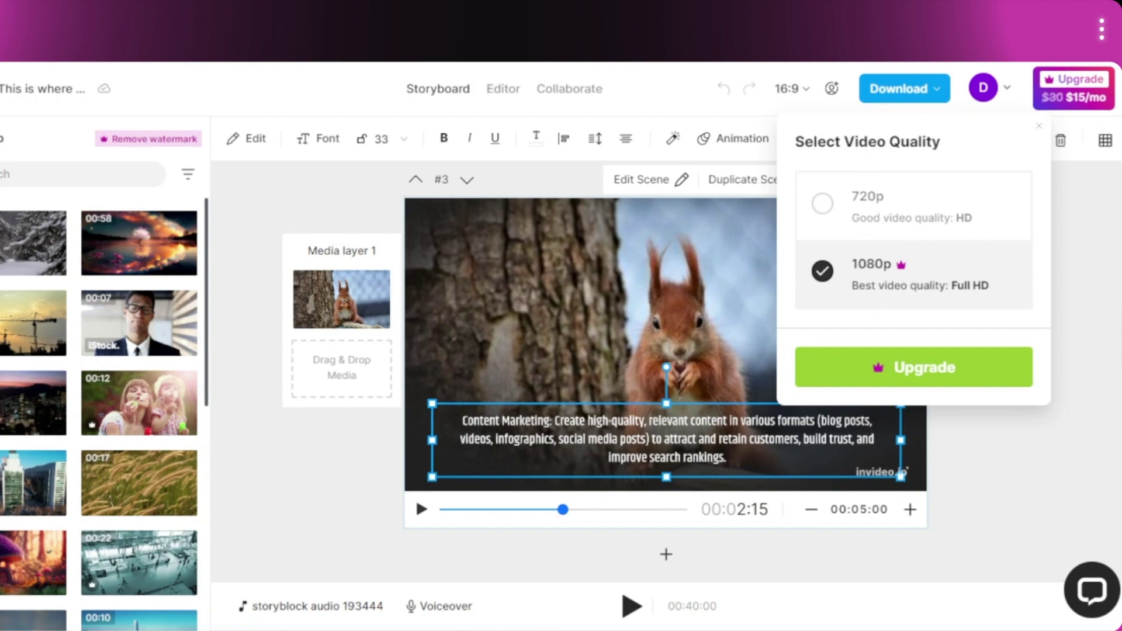
left_click(284, 529)
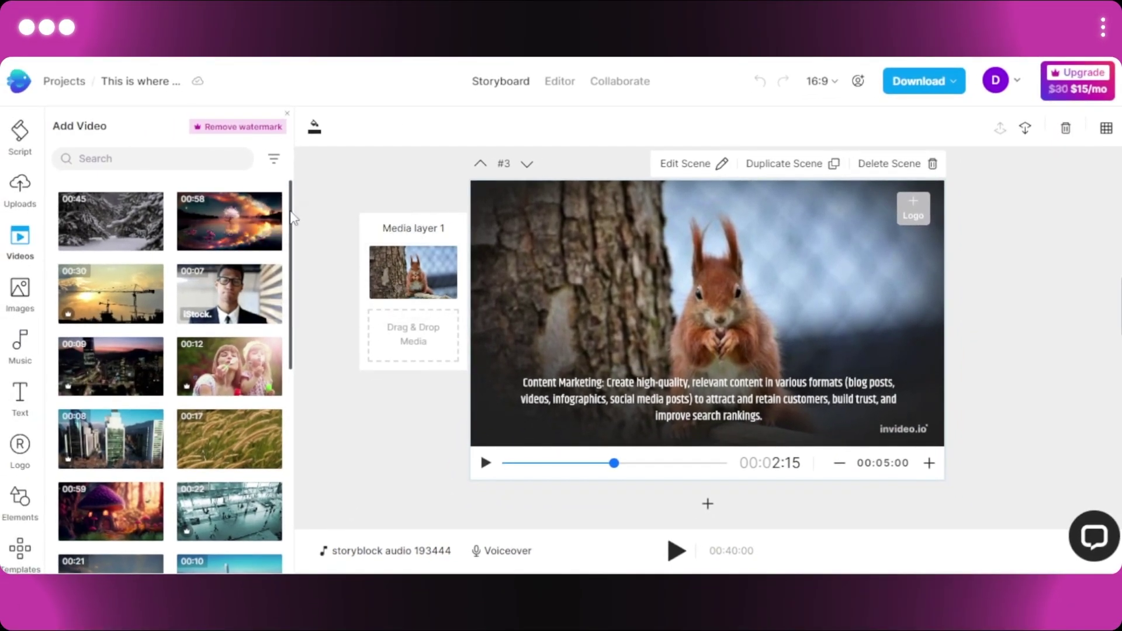
left_click_drag(292, 218, 292, 259)
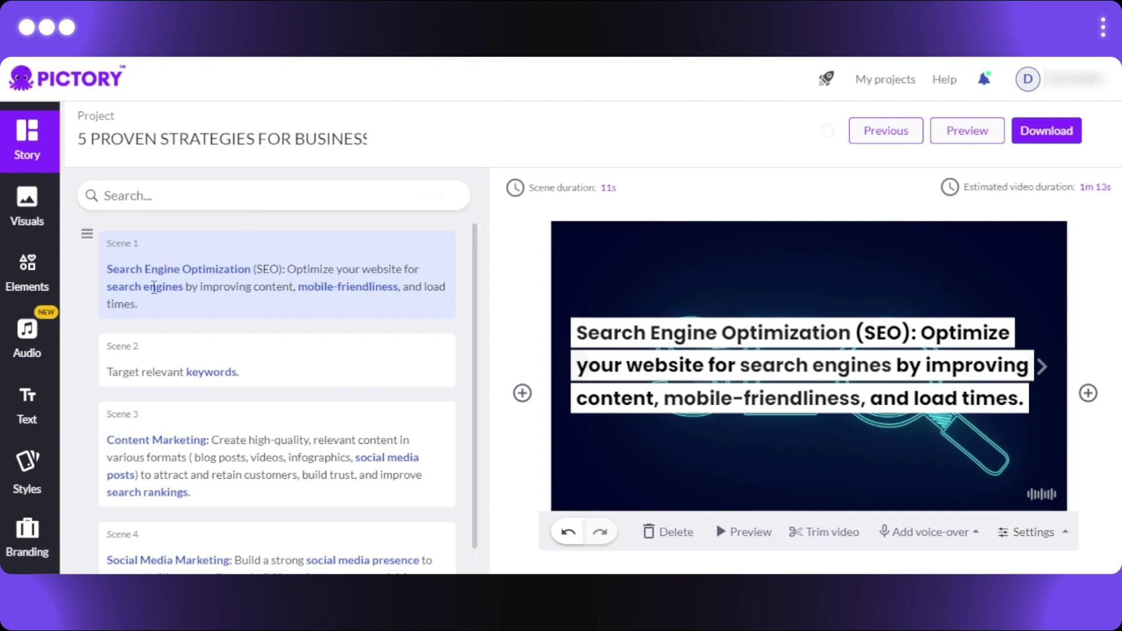
Step: Switch to the Pictory project and examine the first scene's voice-over options and its visuals, text and audio settings
left_click_drag(476, 262, 471, 233)
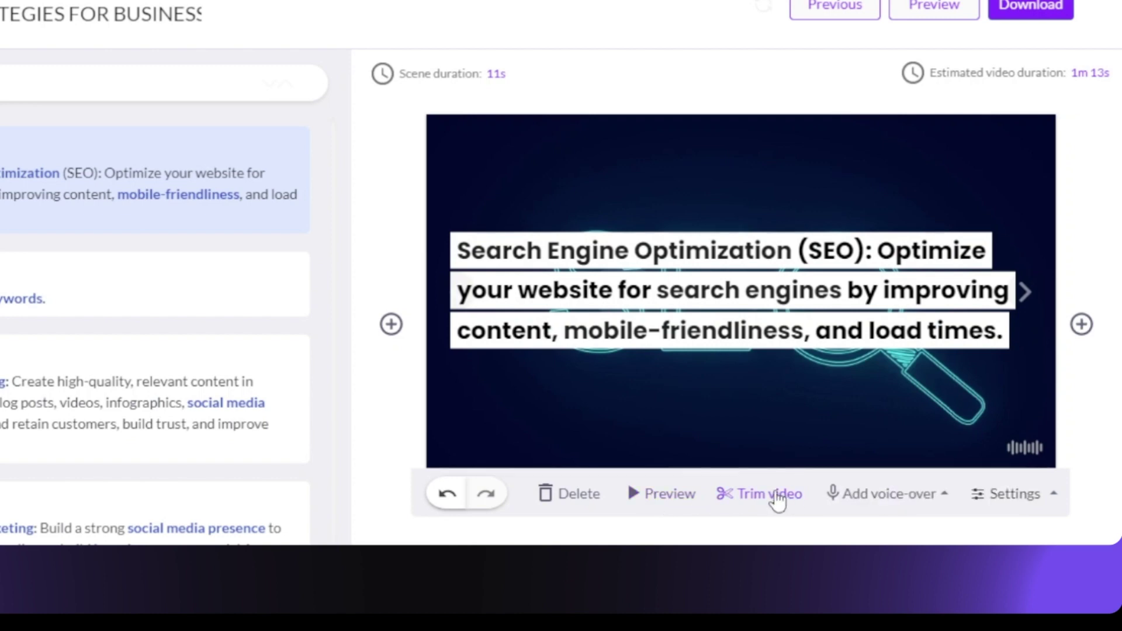
left_click(835, 496)
left_click(1047, 432)
left_click(1046, 494)
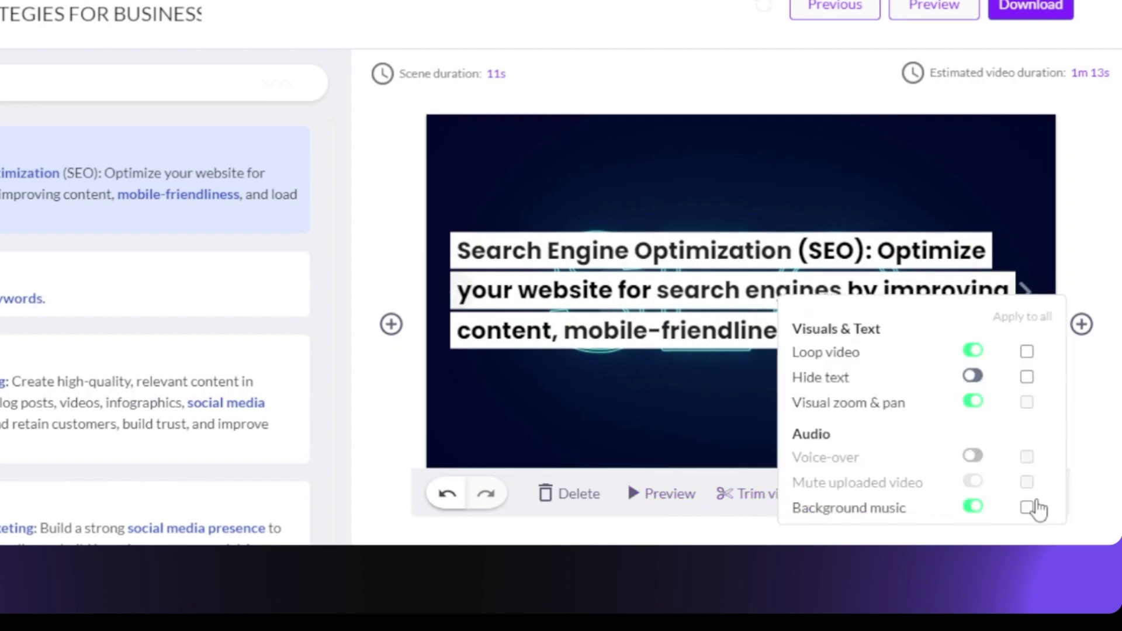
left_click(1087, 484)
left_click(1017, 496)
left_click(657, 183)
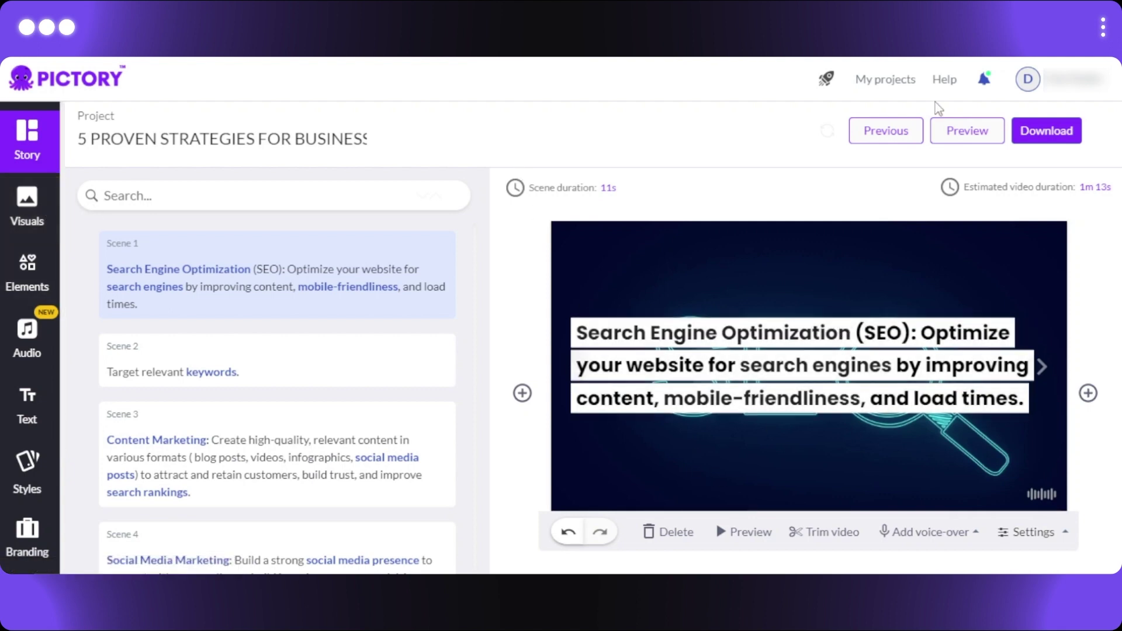
Step: Play the preview of the whole Pictory video and close it
left_click(954, 134)
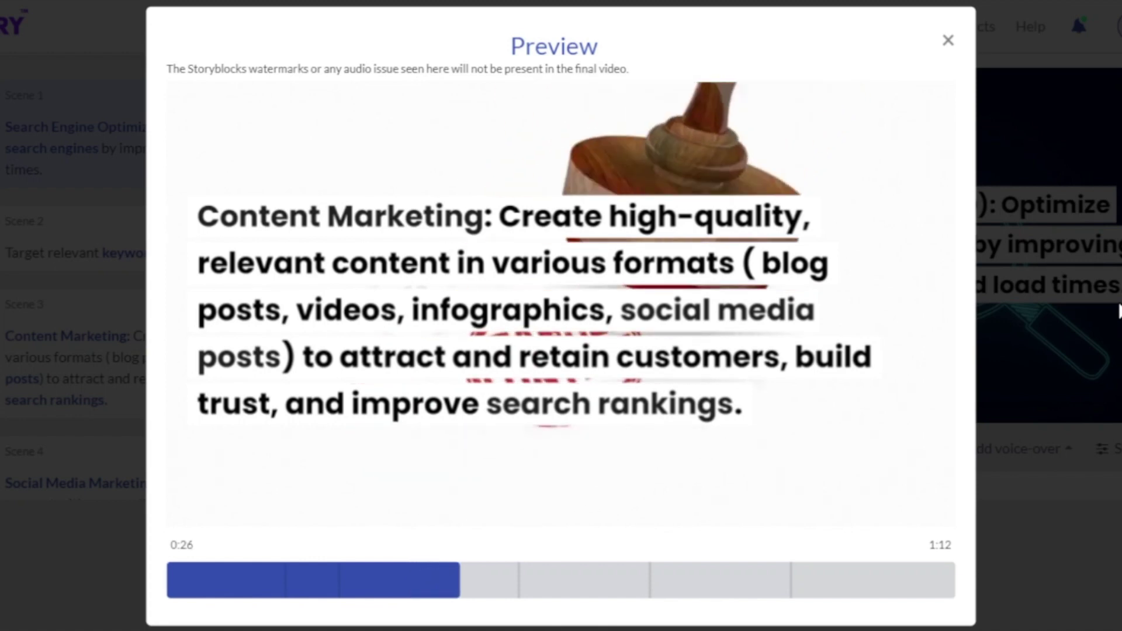
left_click(955, 41)
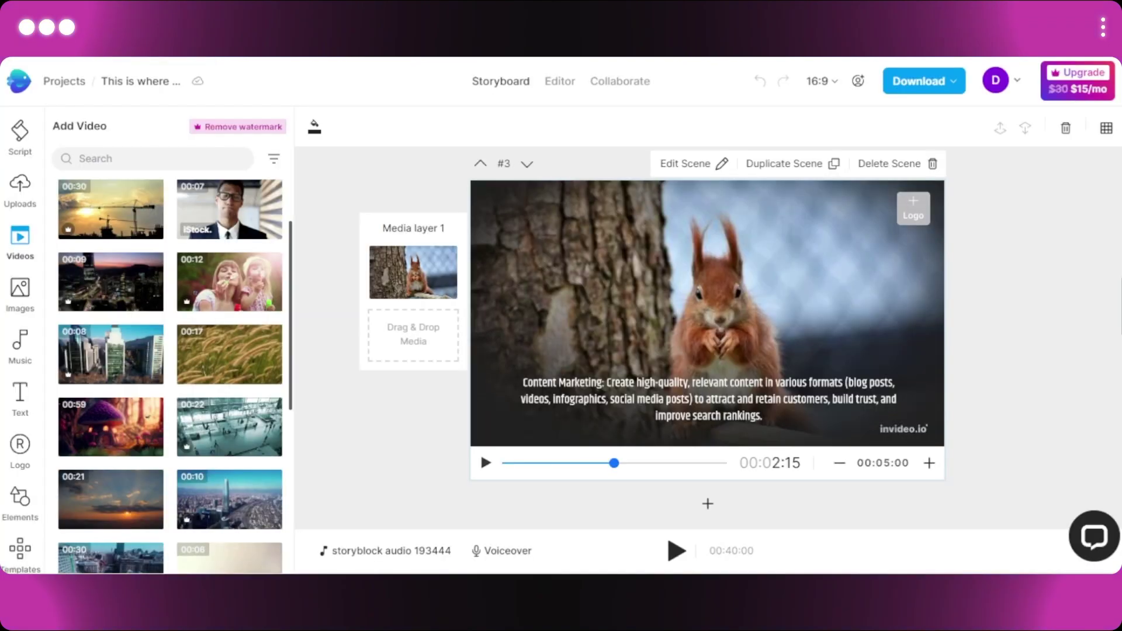
Step: Show the script's scenes in InVideo again and look through the scene lists of both the InVideo and Pictory projects
left_click(28, 143)
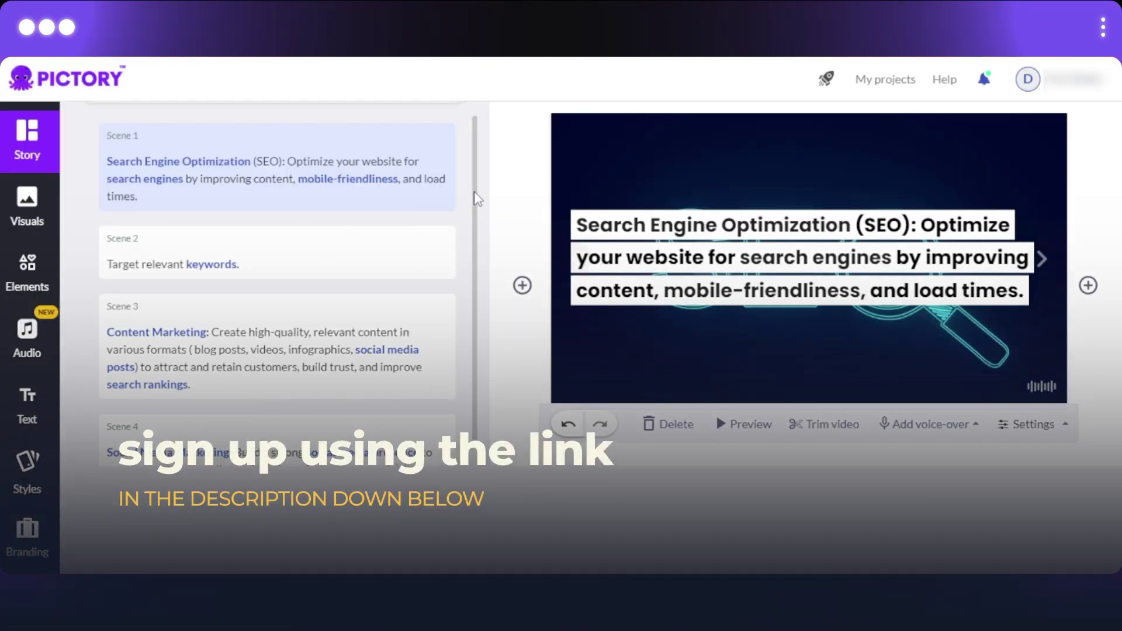
left_click_drag(476, 199, 474, 117)
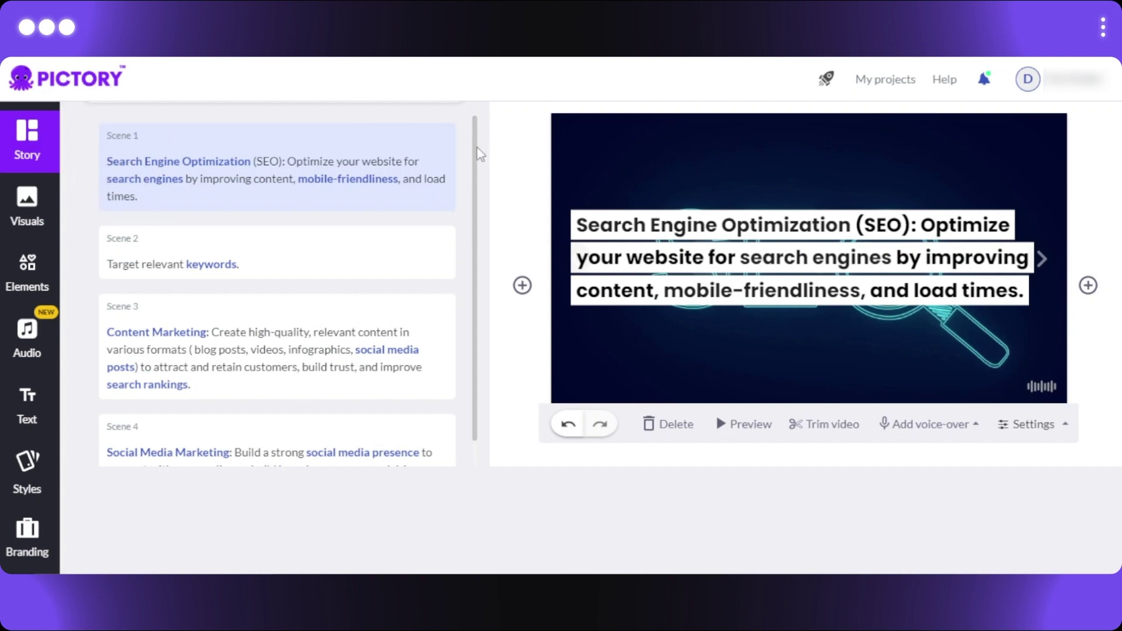
left_click_drag(476, 223, 475, 174)
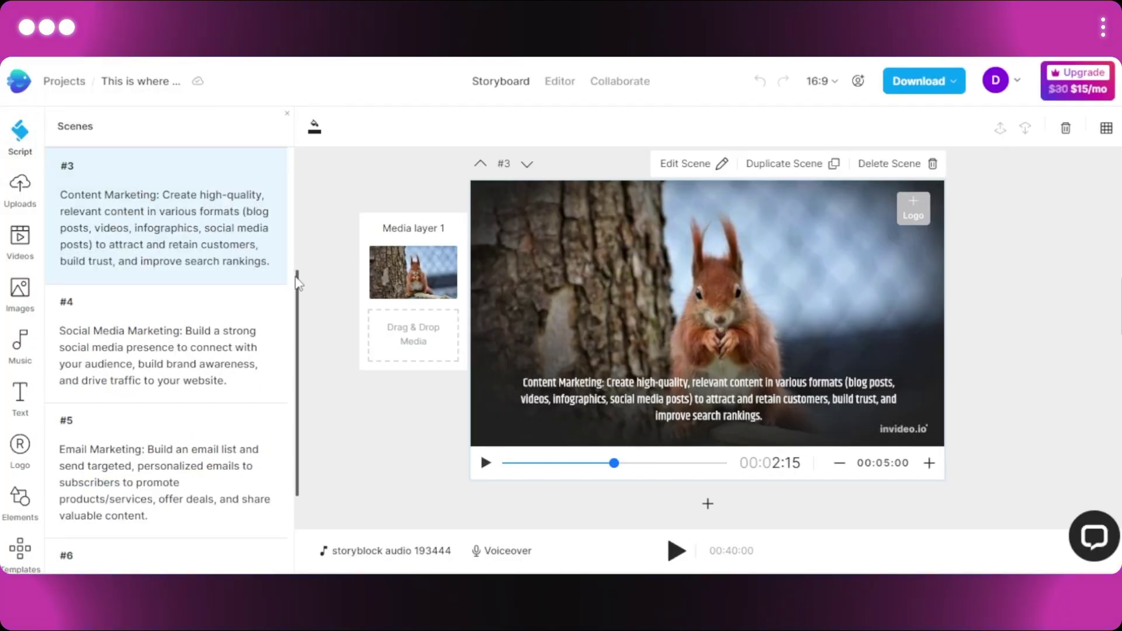
left_click_drag(299, 283, 297, 131)
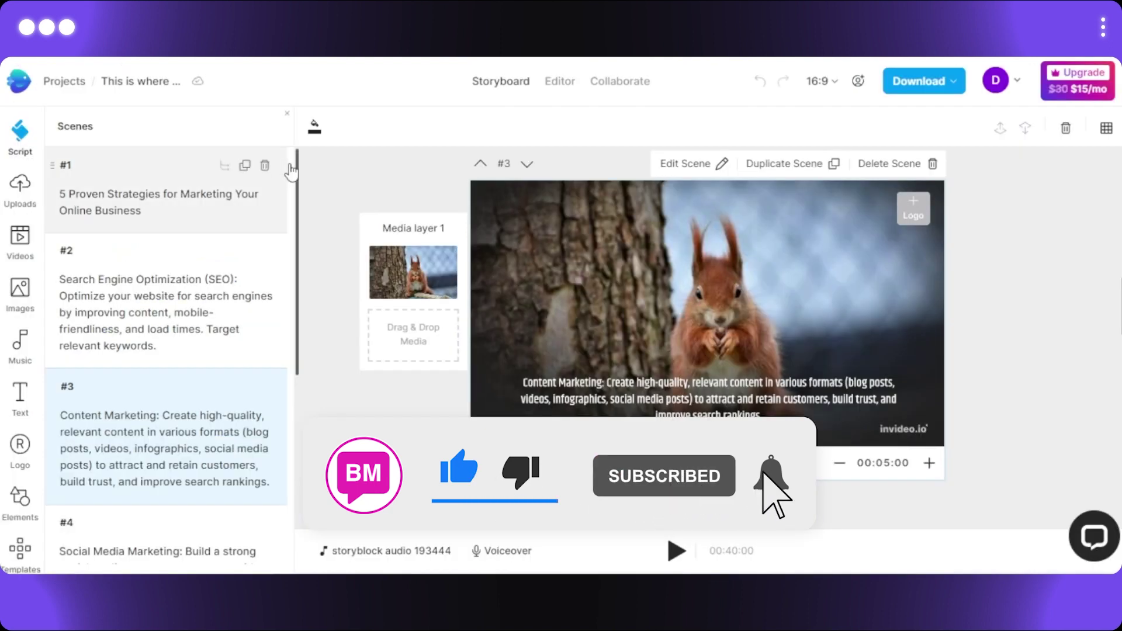
scroll(290, 171, "down", 4)
scroll(291, 172, "up", 4)
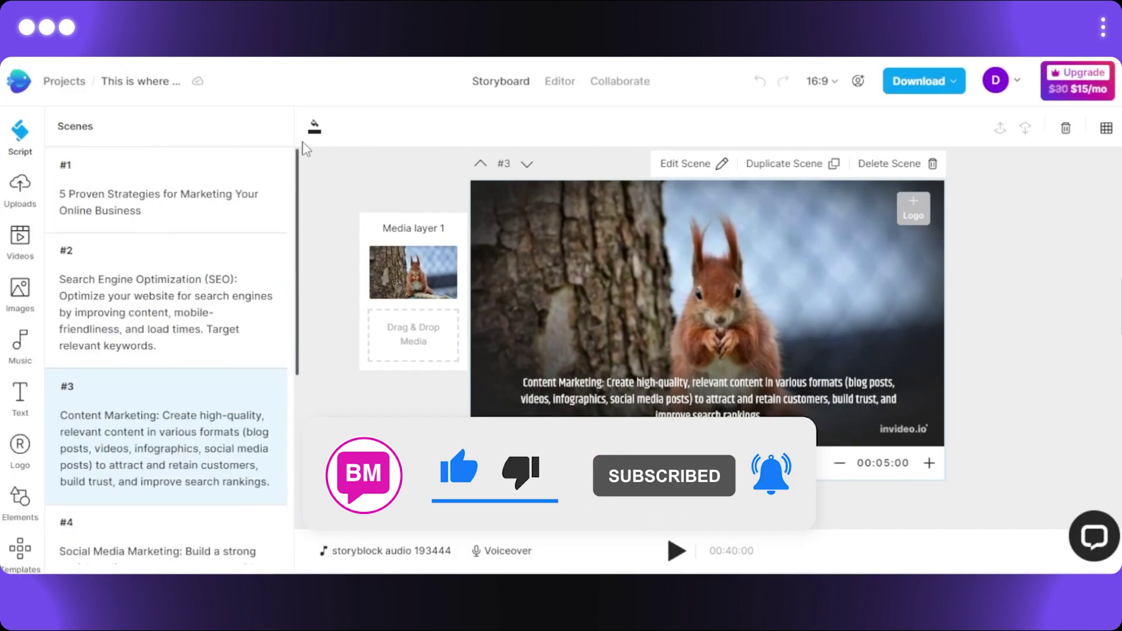